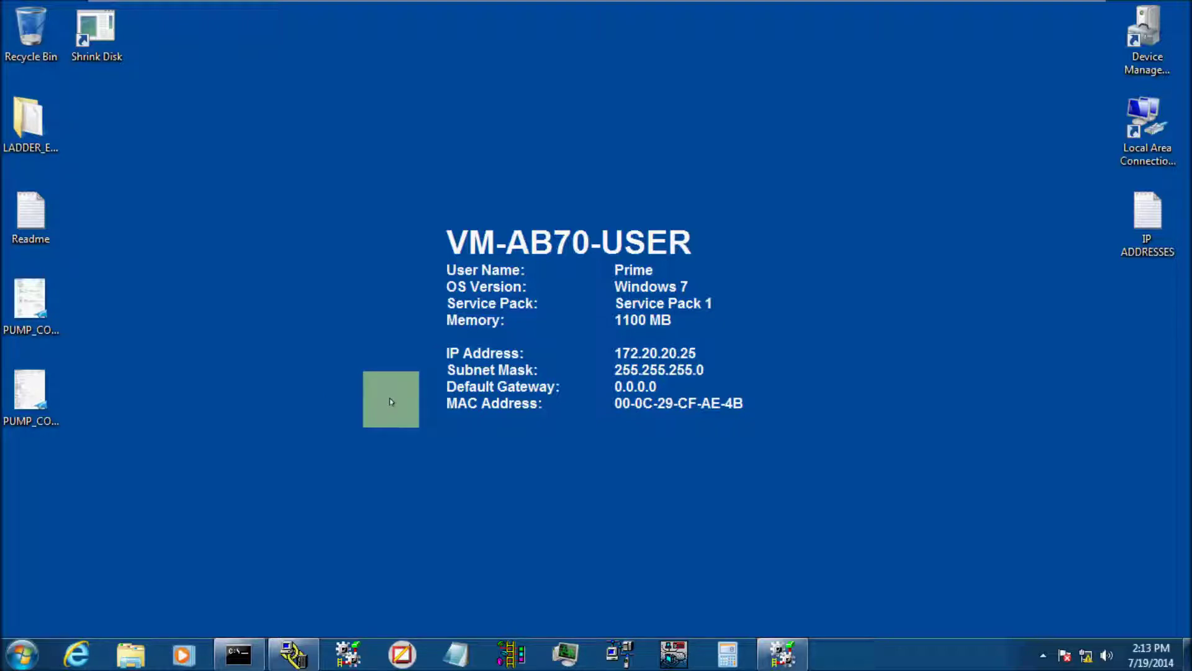
Open Configure Drivers in RSLinx Classic and list the Available Driver Types
{"action": "left_click", "coordinate": [292, 664]}
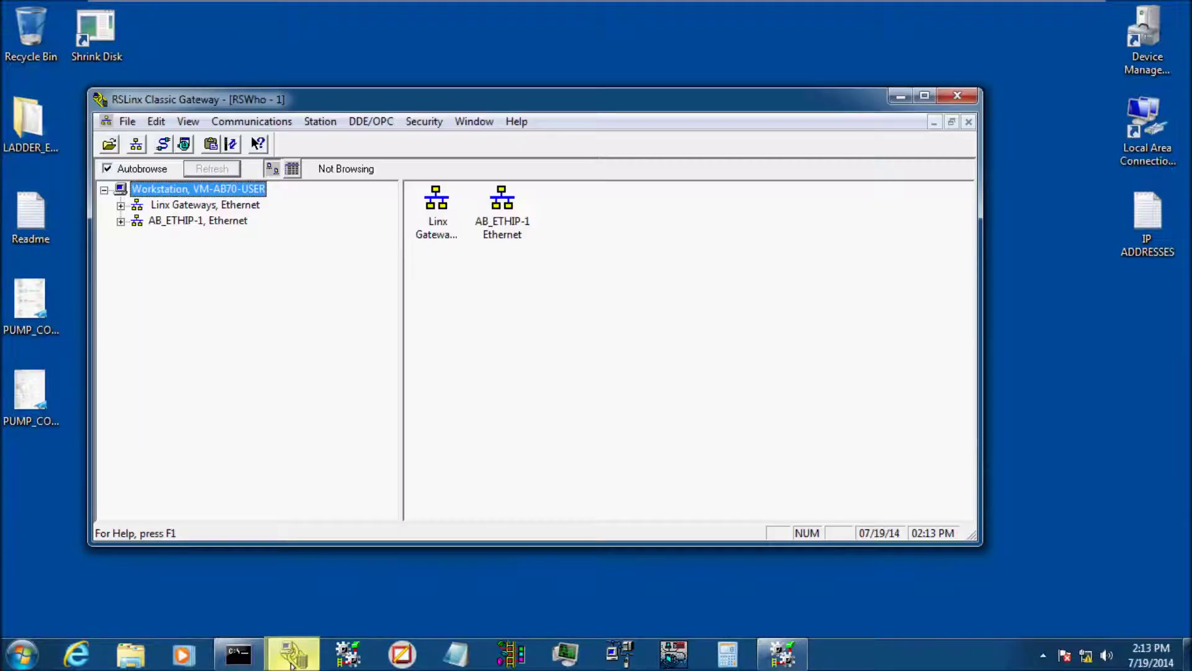
{"action": "left_click", "coordinate": [244, 119]}
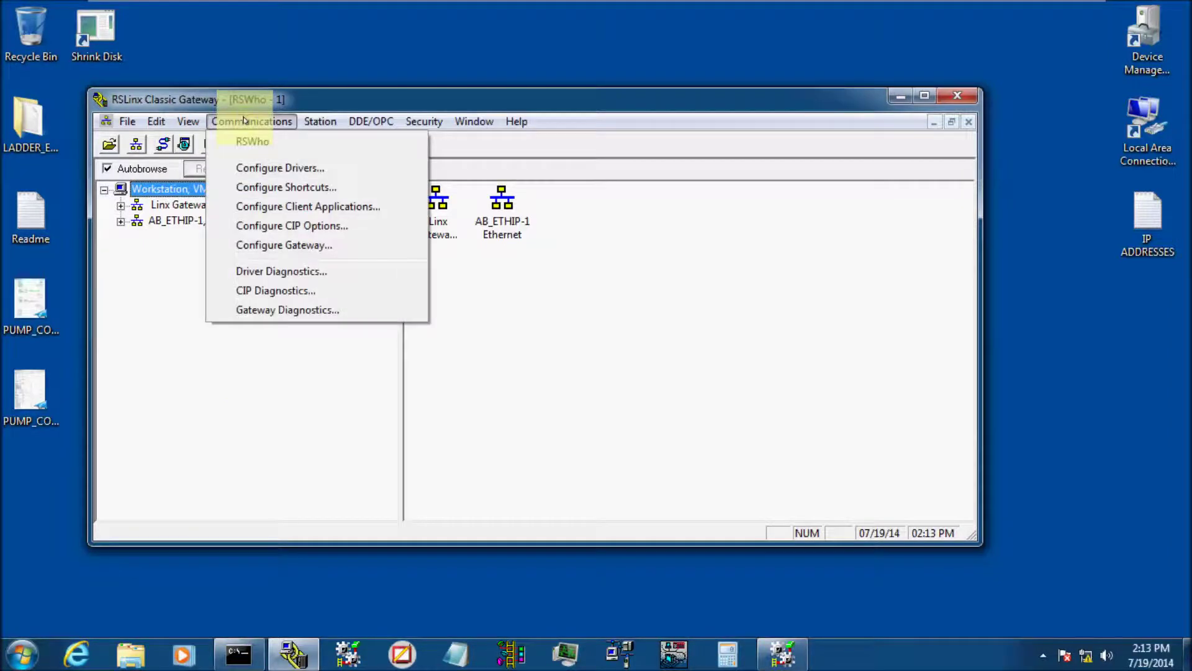
{"action": "left_click", "coordinate": [275, 167]}
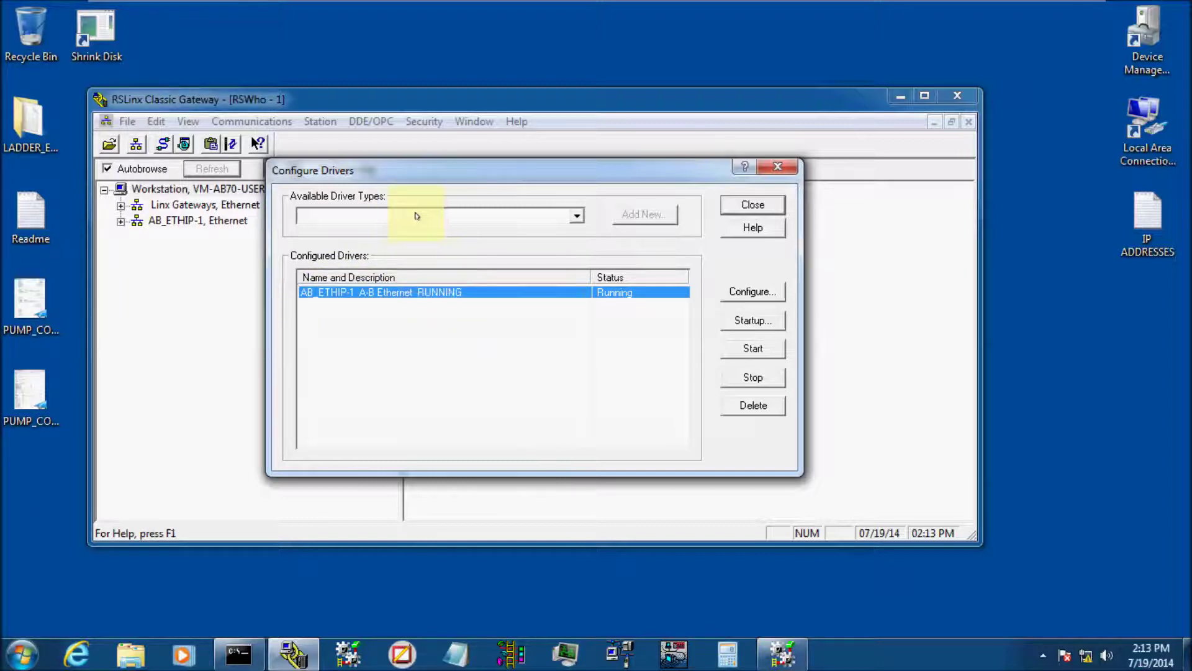
{"action": "left_click", "coordinate": [576, 217]}
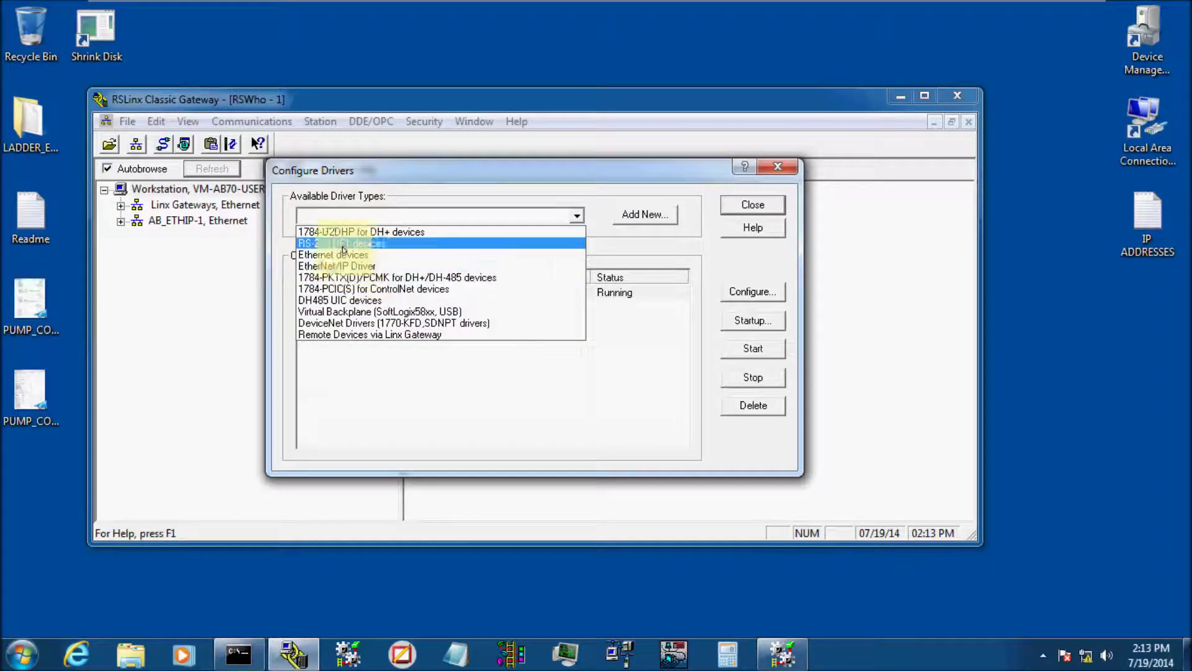
Add an RS-232 DF1 devices driver with the default name AB_DF1-1
{"action": "left_click", "coordinate": [393, 245]}
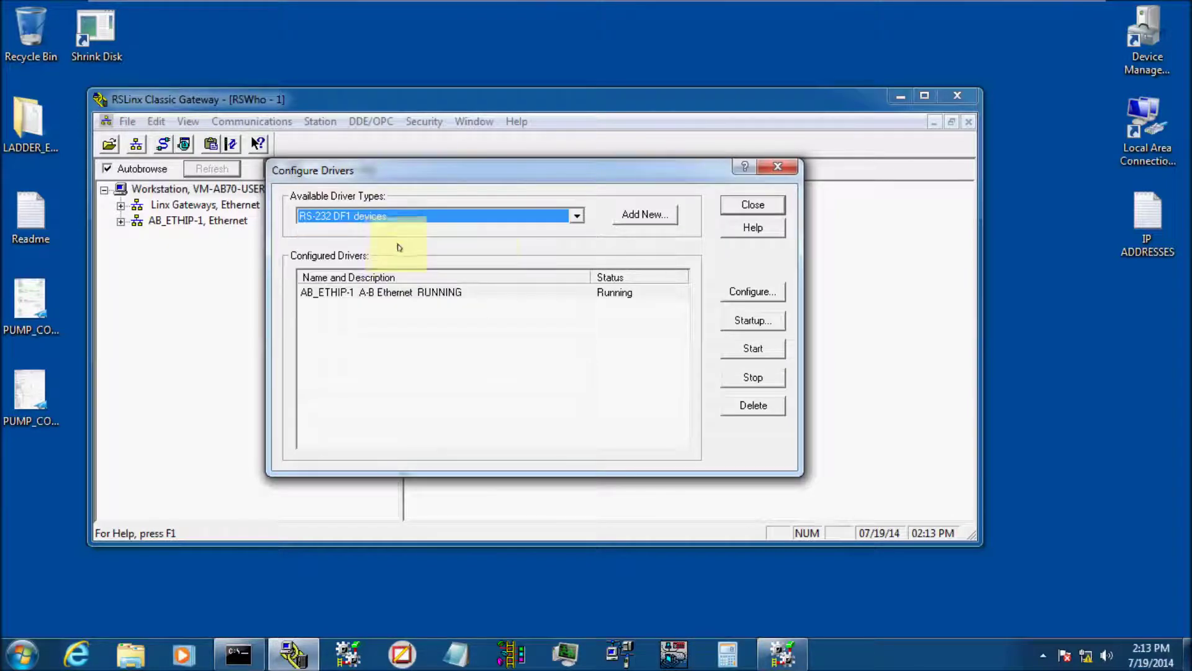
{"action": "left_click", "coordinate": [642, 214]}
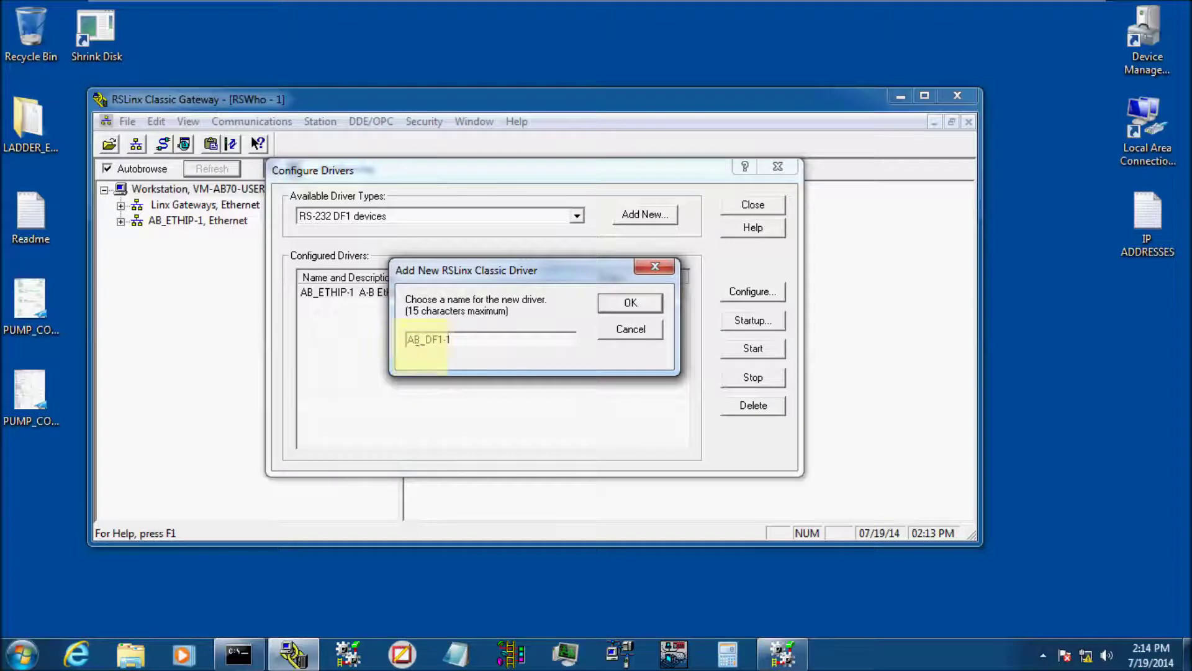
{"action": "left_click", "coordinate": [630, 303]}
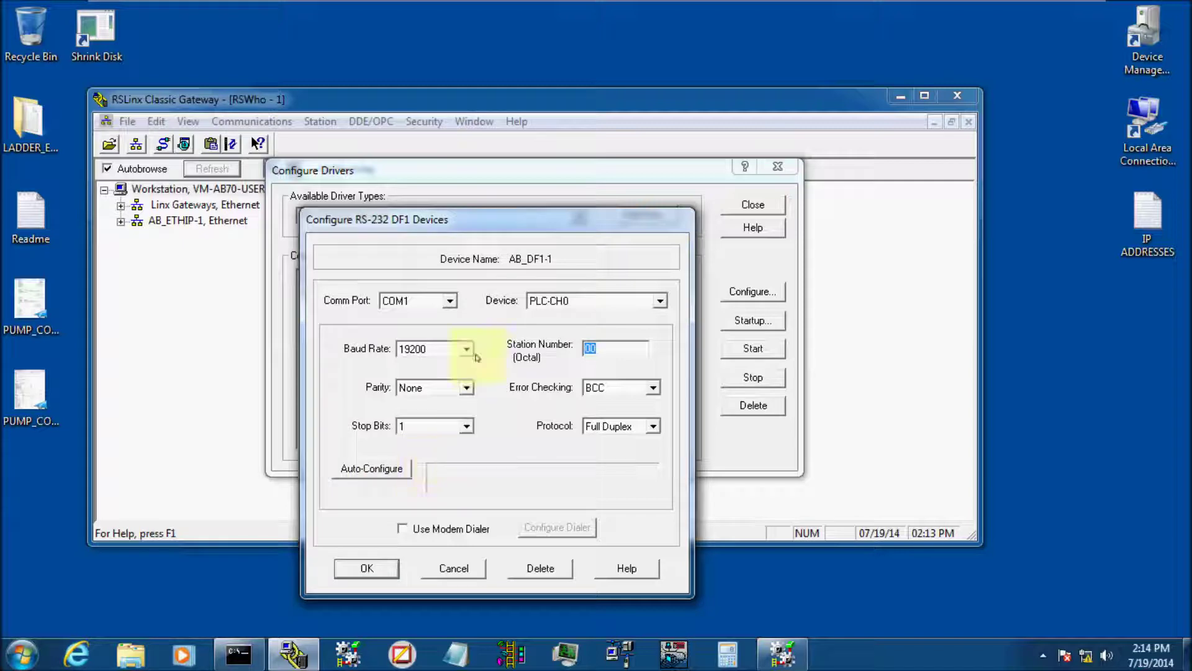
{"action": "left_click", "coordinate": [450, 302]}
{"action": "left_click", "coordinate": [451, 303]}
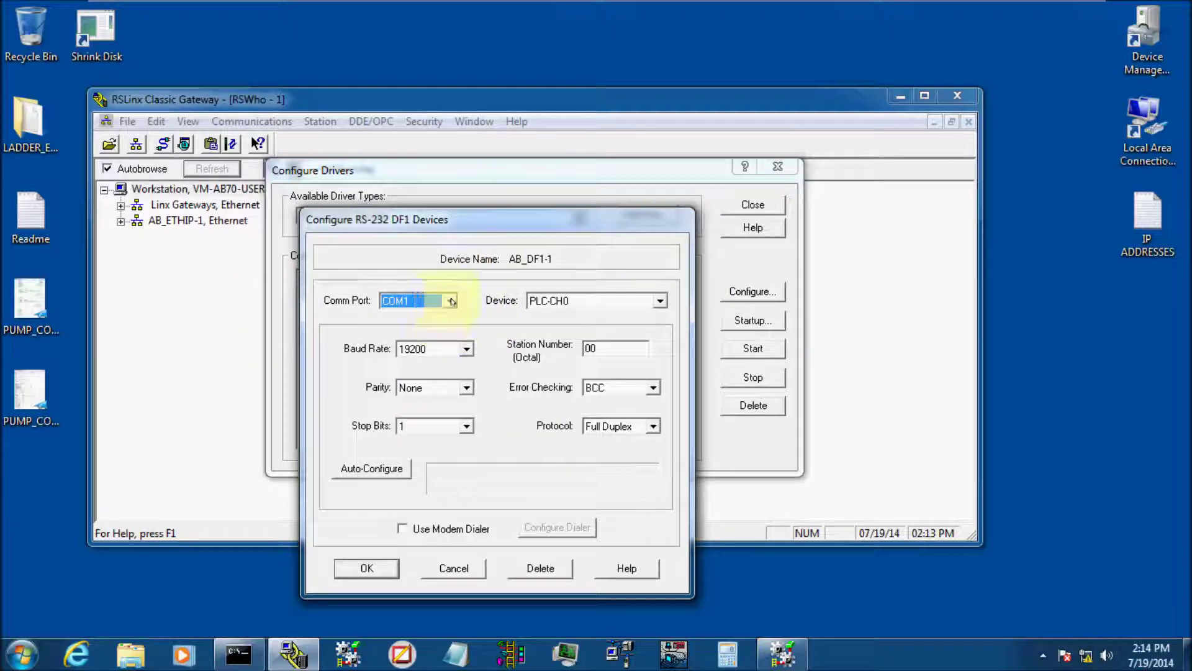
{"action": "mouse_move", "coordinate": [413, 6]}
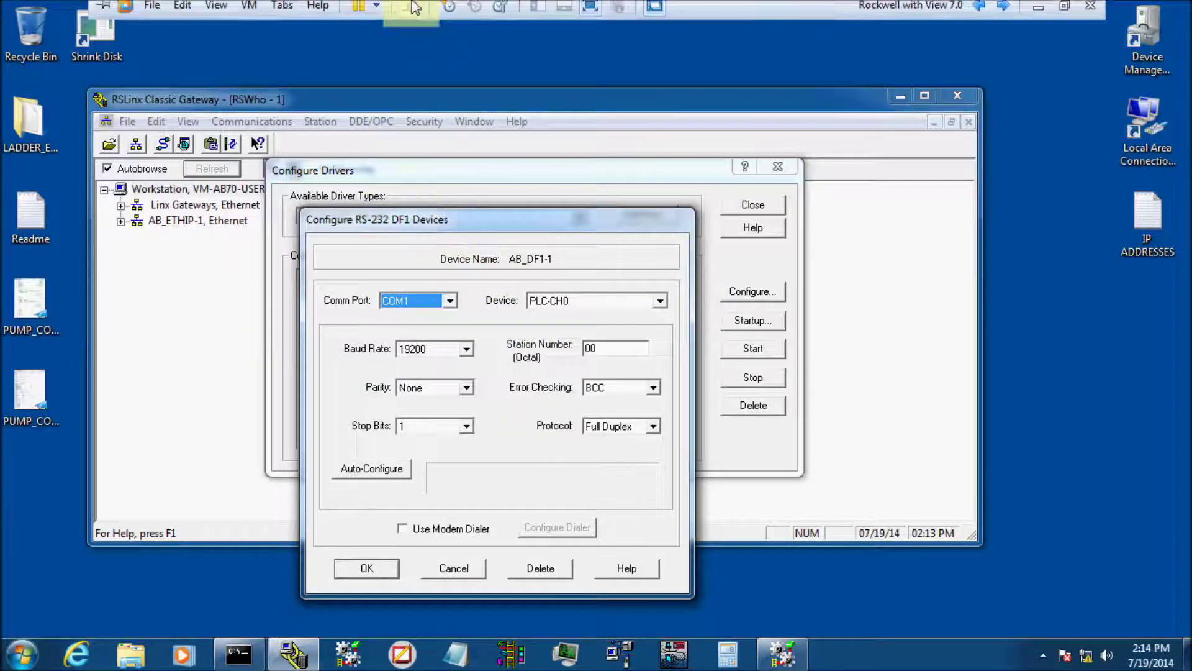
{"action": "left_click", "coordinate": [249, 11]}
{"action": "mouse_move", "coordinate": [275, 53]}
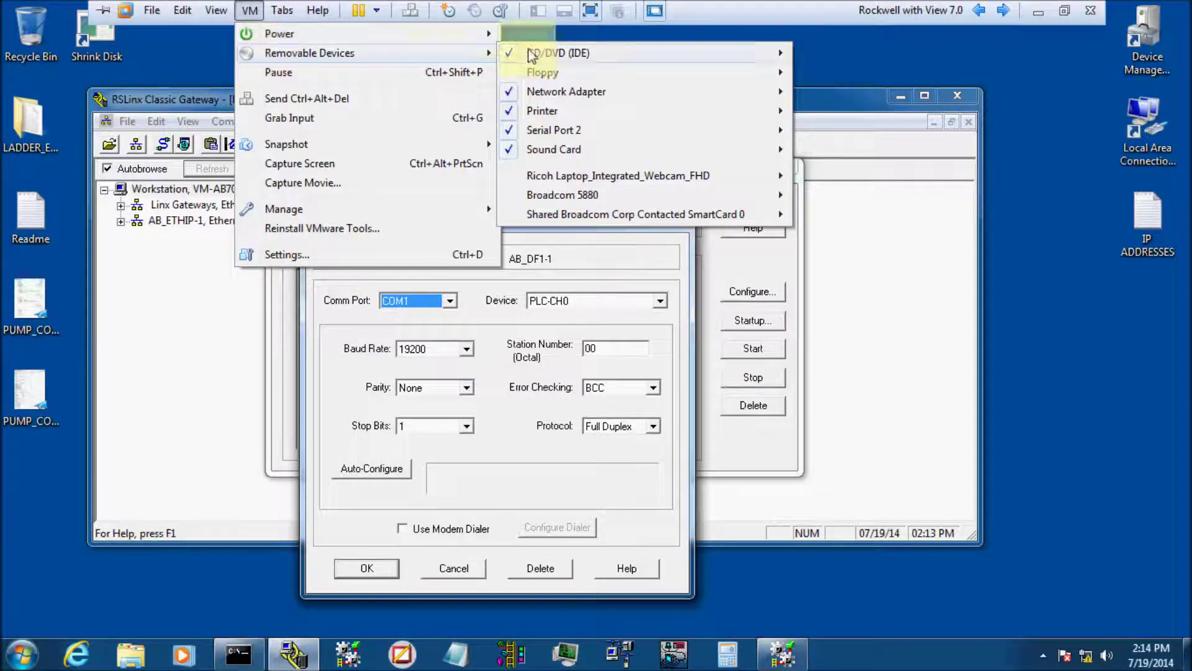
{"action": "mouse_move", "coordinate": [538, 140]}
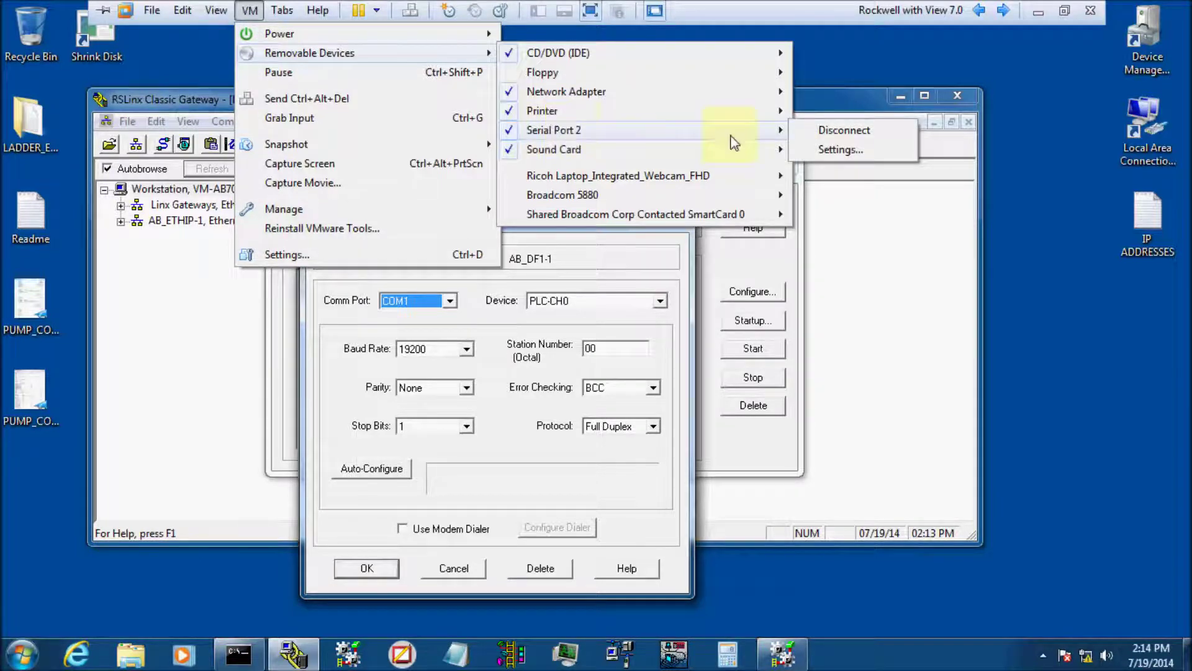
{"action": "left_click", "coordinate": [1107, 296]}
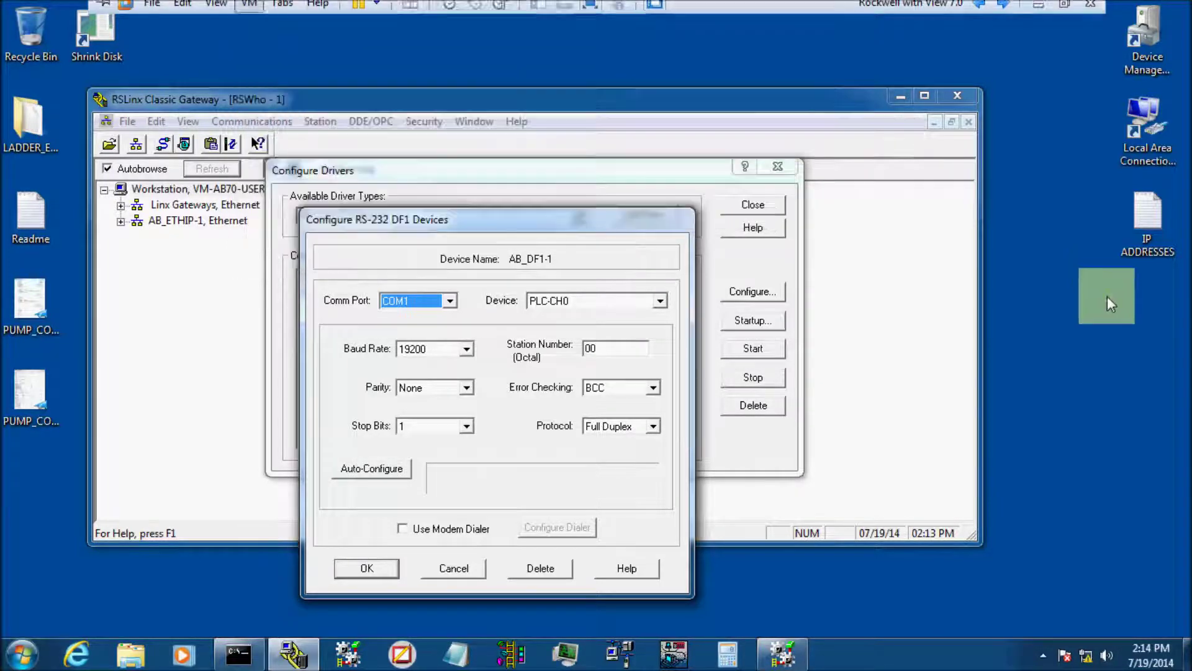
Set AB_DF1-1's comm port to COM2 and device type to Logix 5550 / CompactLogix
{"action": "left_click", "coordinate": [449, 300]}
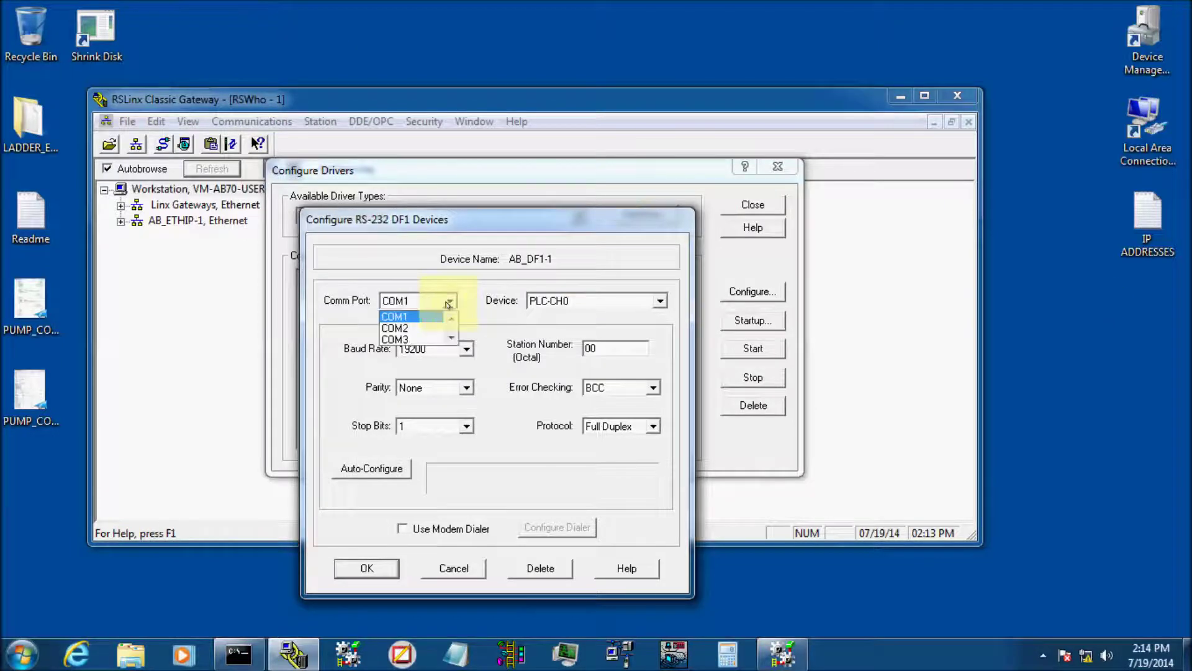
{"action": "left_click", "coordinate": [411, 330]}
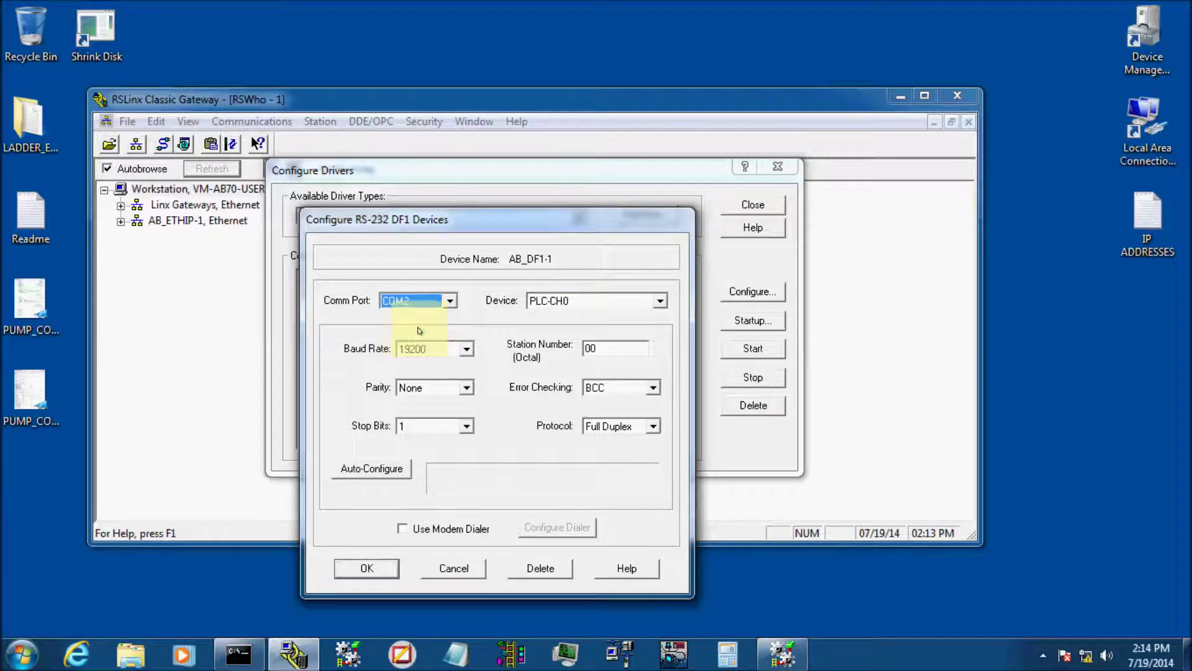
{"action": "left_click", "coordinate": [661, 303]}
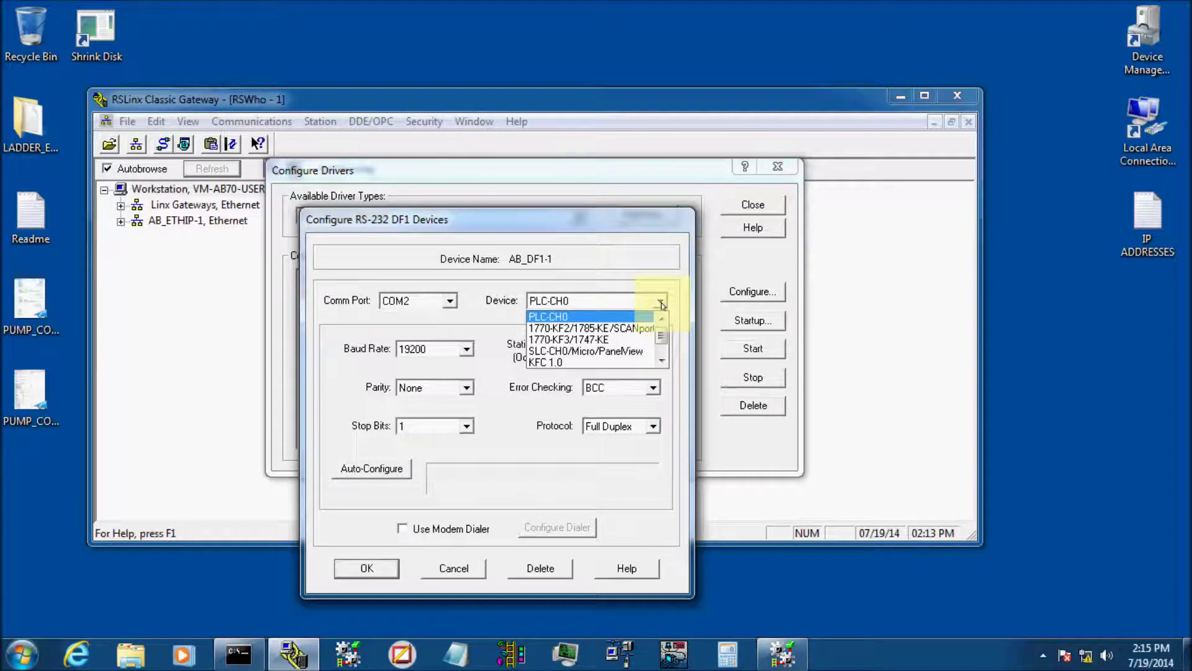
{"action": "scroll", "coordinate": [607, 331], "scroll_direction": "down", "scroll_amount": 2}
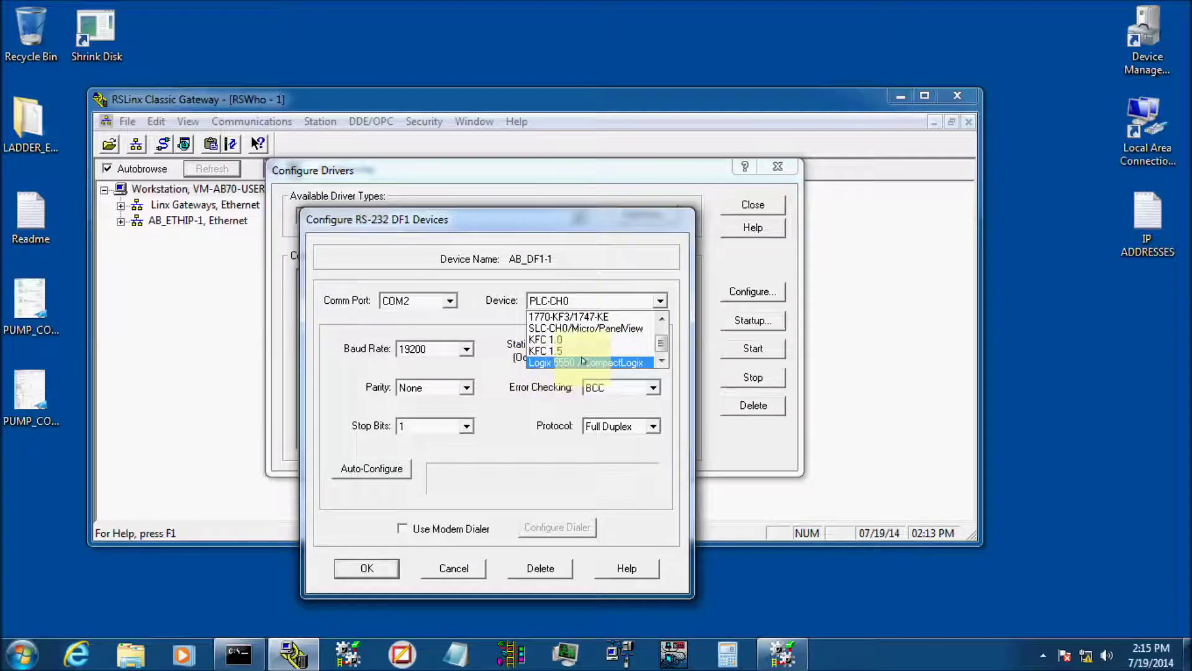
{"action": "left_click", "coordinate": [564, 364]}
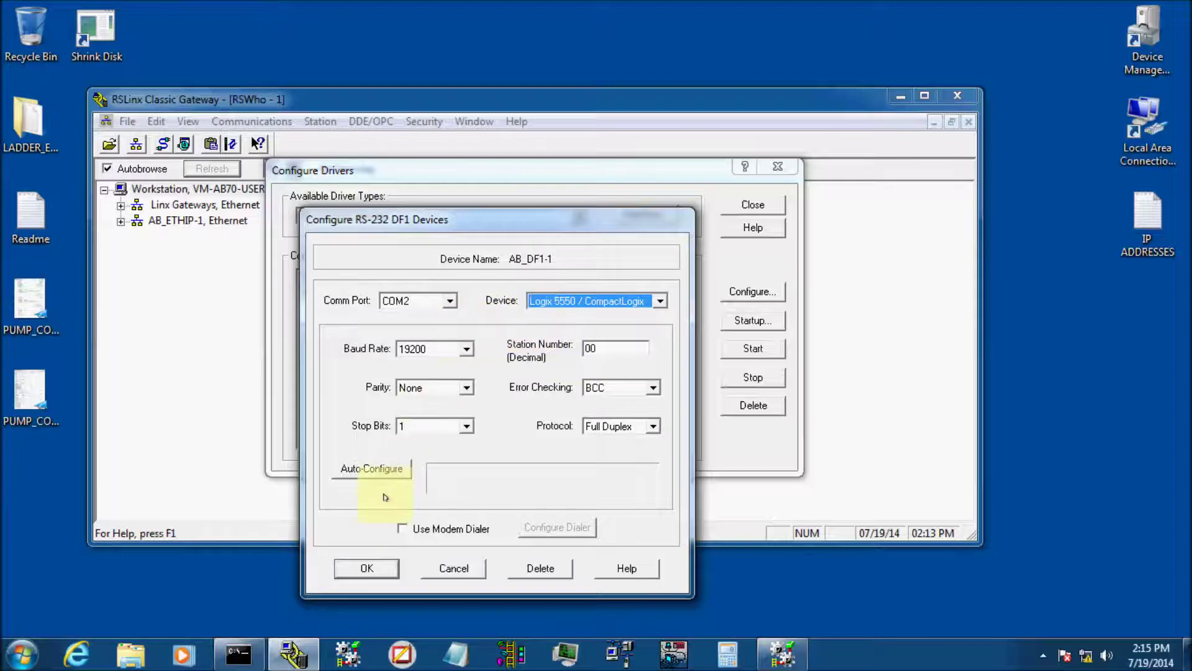
Auto-configure the COM2 DF1 link, save the AB_DF1-1 driver and close Configure Drivers
{"action": "left_click", "coordinate": [365, 470]}
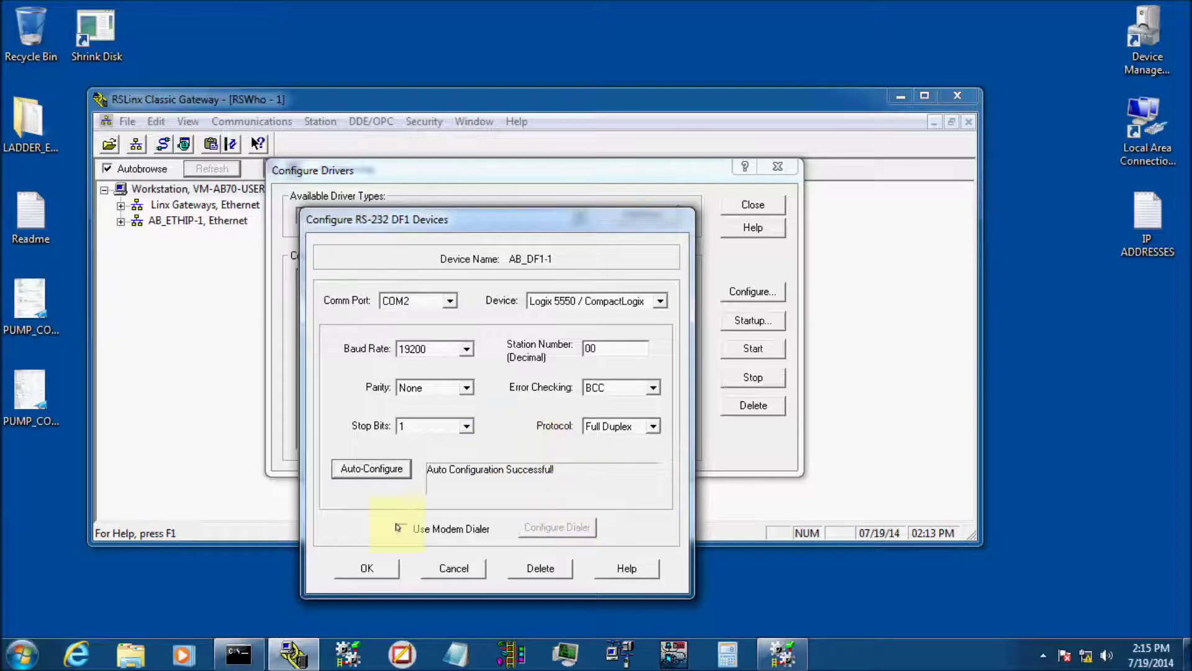
{"action": "left_click", "coordinate": [378, 569]}
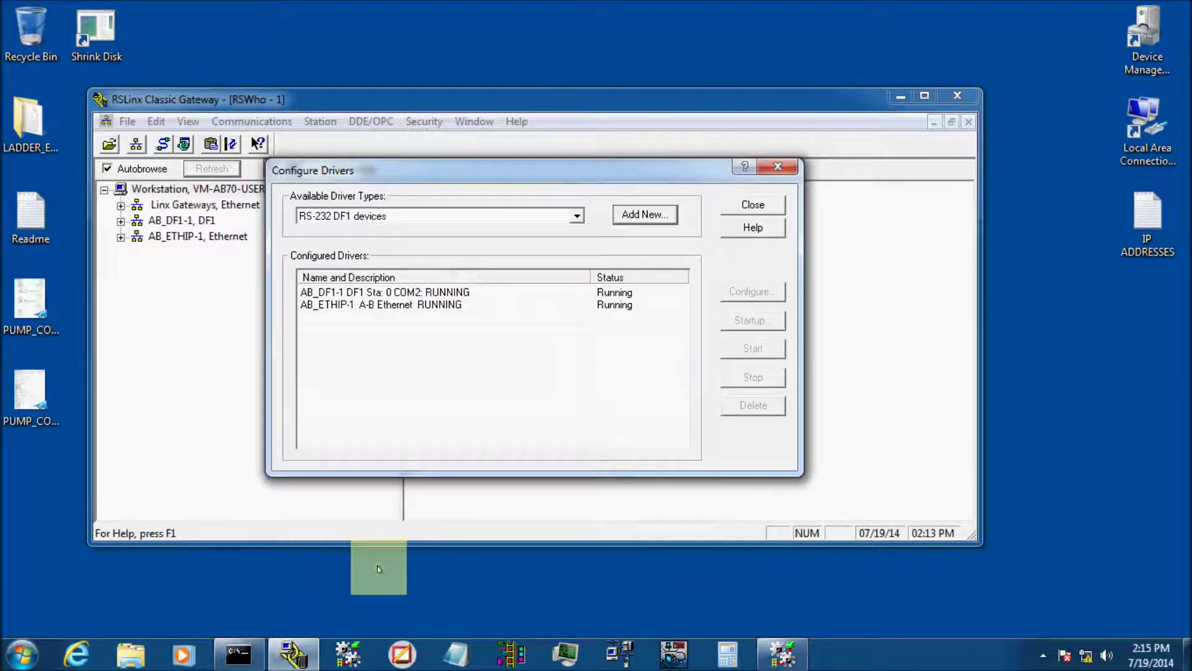
{"action": "left_click", "coordinate": [760, 205]}
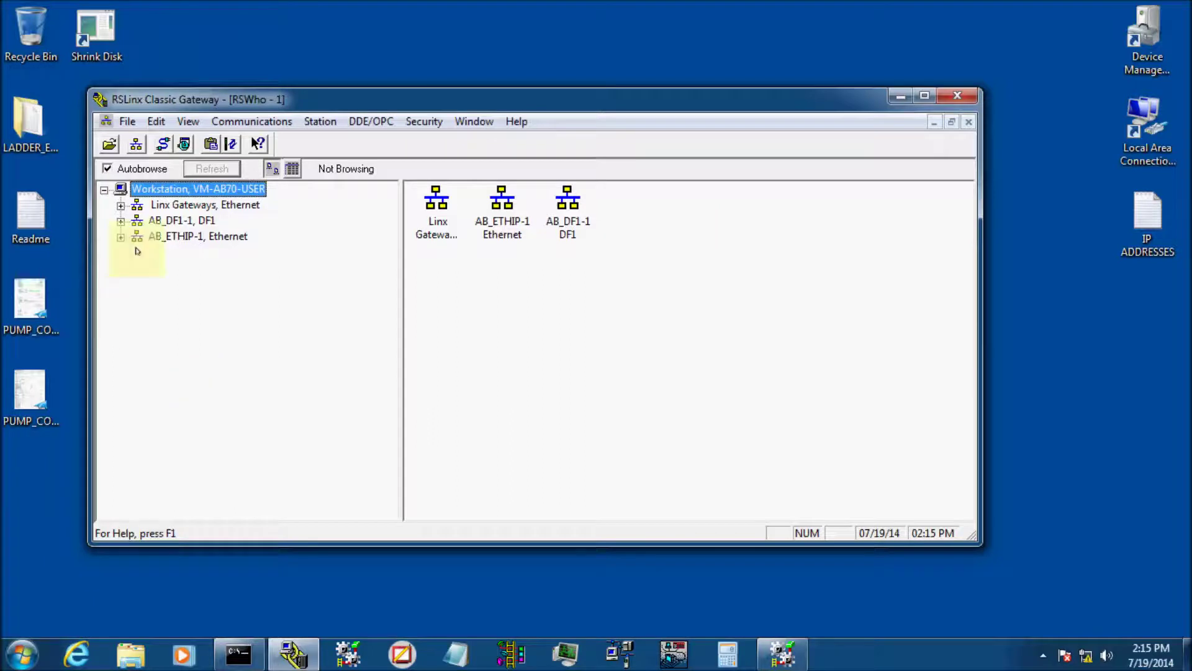
Browse AB_DF1-1 into the 1769-L32E backplane and select module 01, the Ethernet port
{"action": "left_click", "coordinate": [174, 220]}
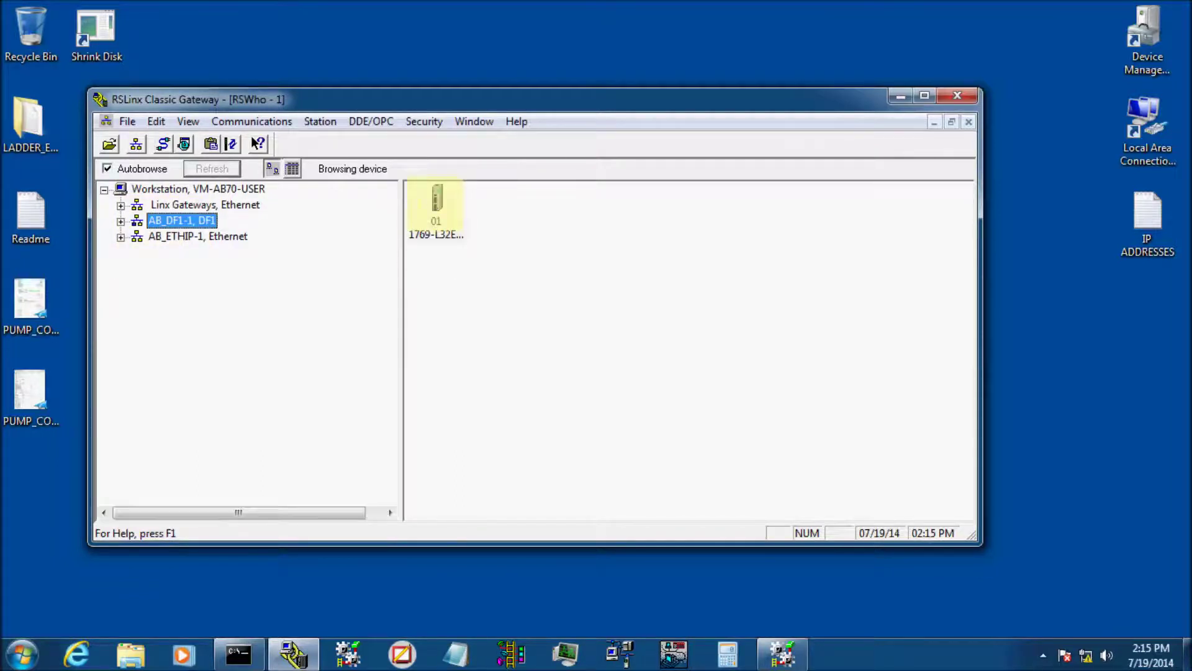
{"action": "left_click", "coordinate": [436, 202]}
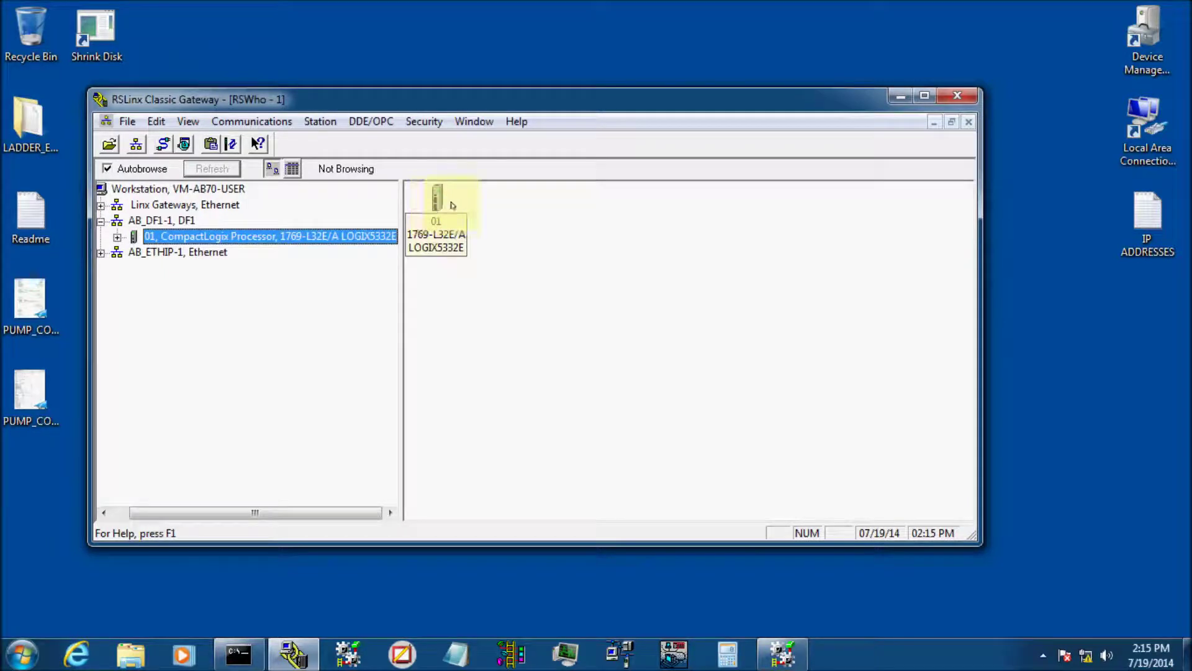
{"action": "double_click", "coordinate": [438, 203]}
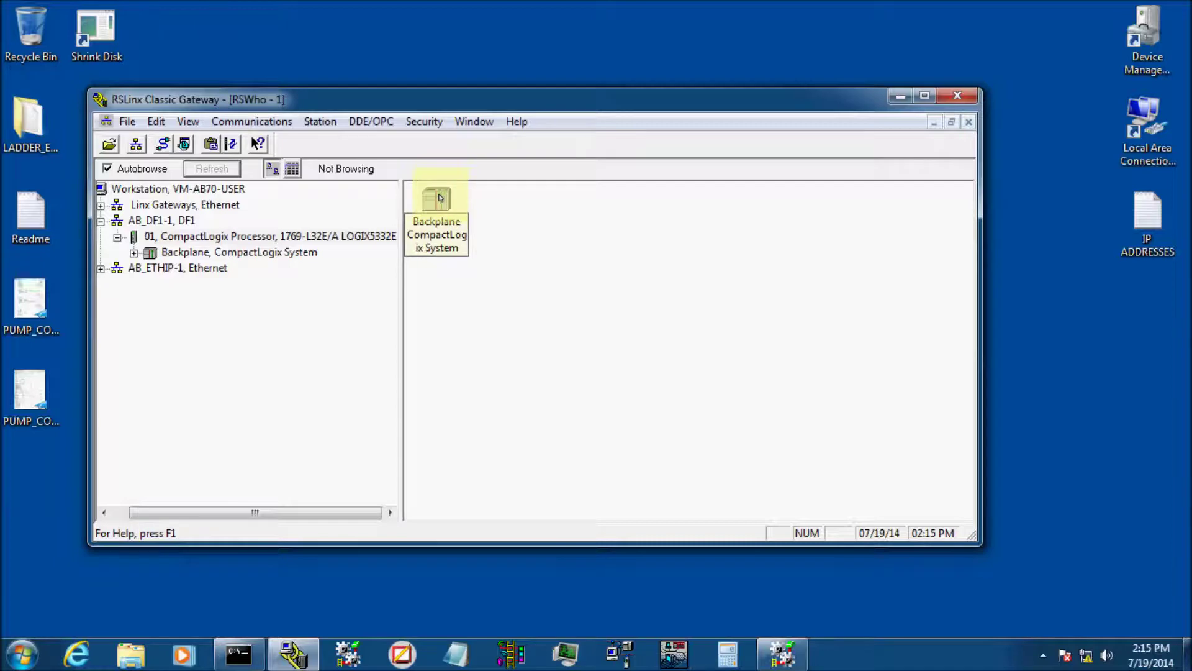
{"action": "double_click", "coordinate": [439, 197]}
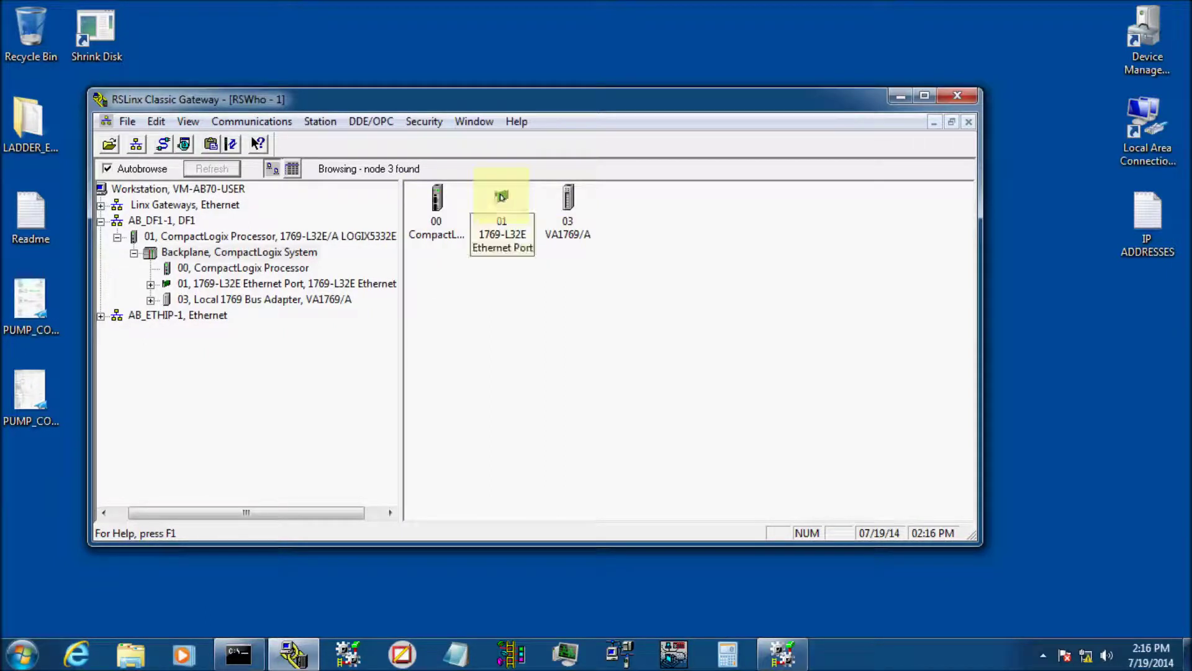
{"action": "left_click", "coordinate": [568, 200]}
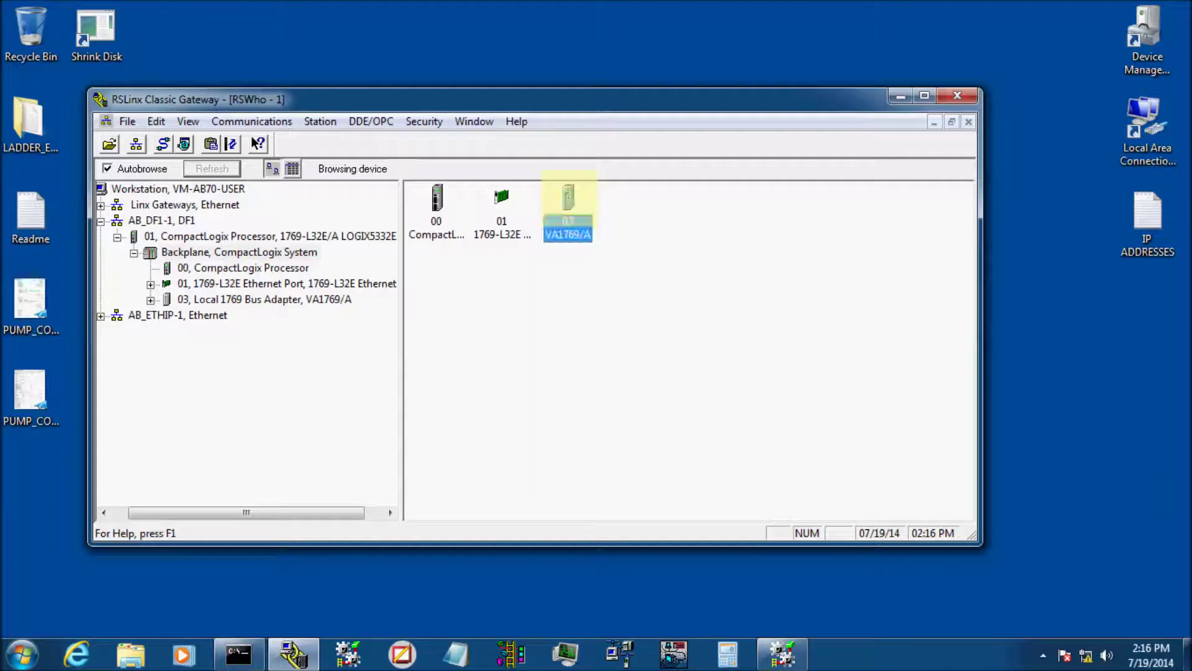
{"action": "left_click", "coordinate": [547, 305]}
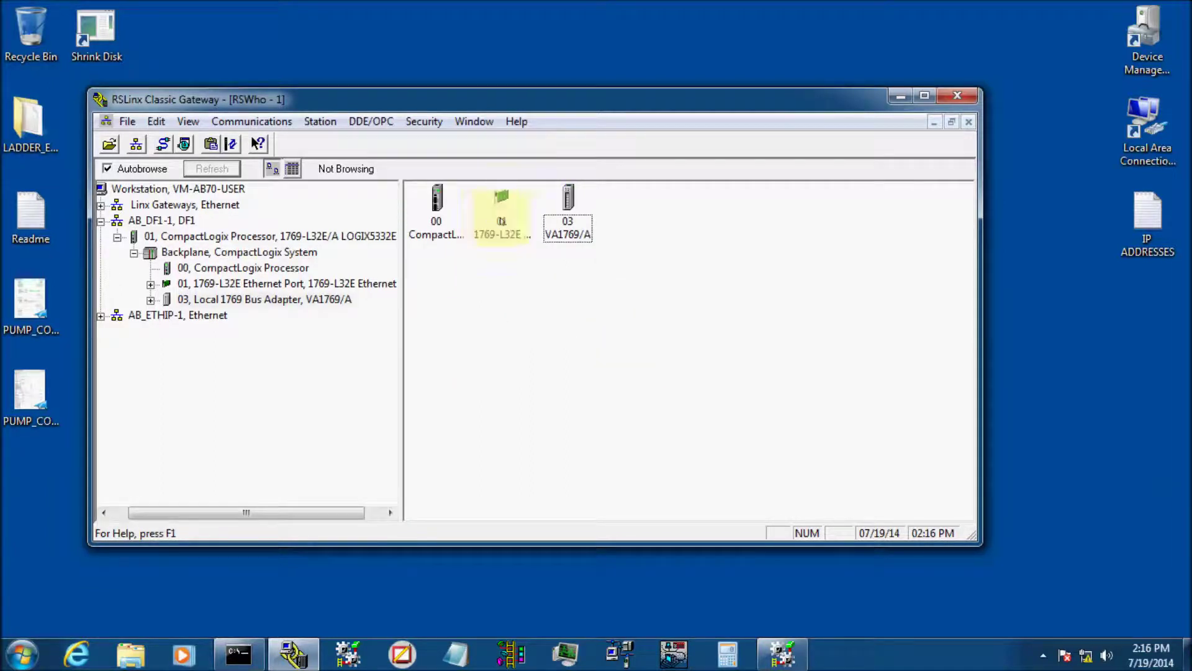
{"action": "left_click", "coordinate": [500, 204]}
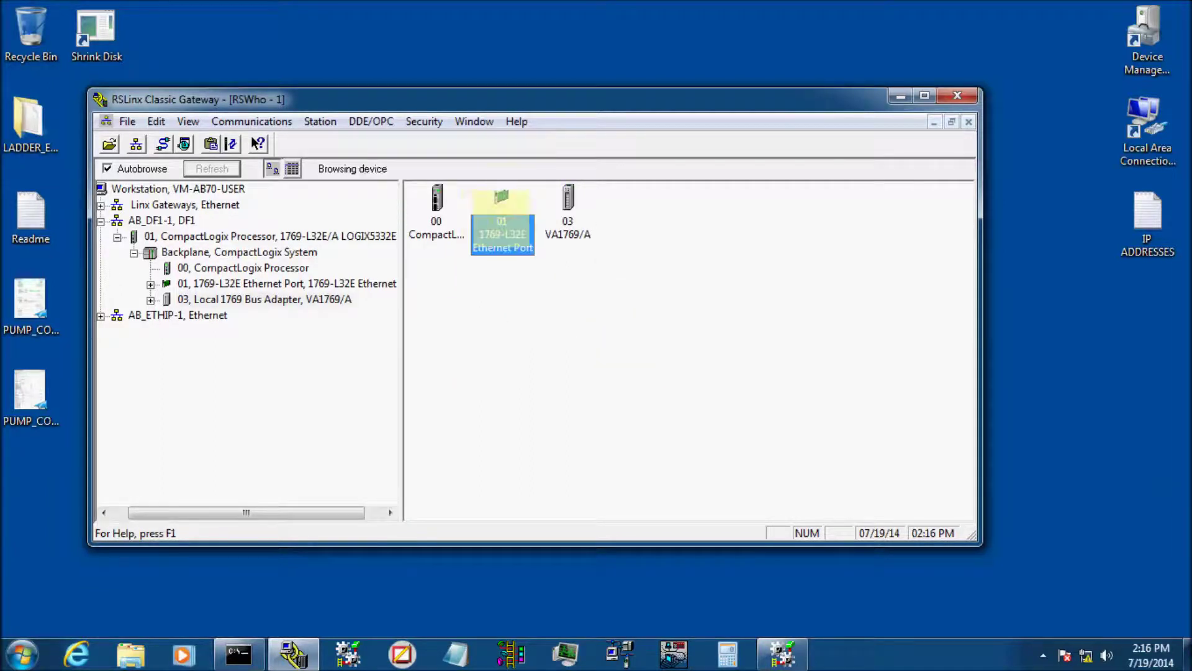
Open Module Configuration for the 1769-L32E Ethernet Port and view its port settings
{"action": "right_click", "coordinate": [507, 226]}
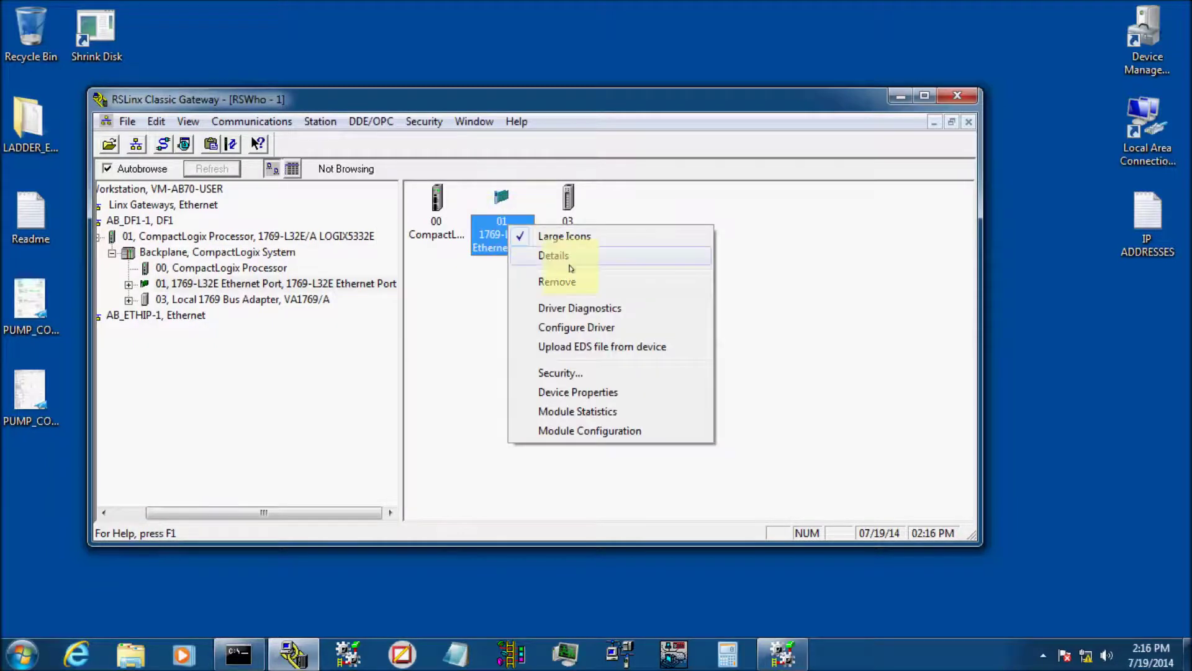
{"action": "left_click", "coordinate": [578, 430]}
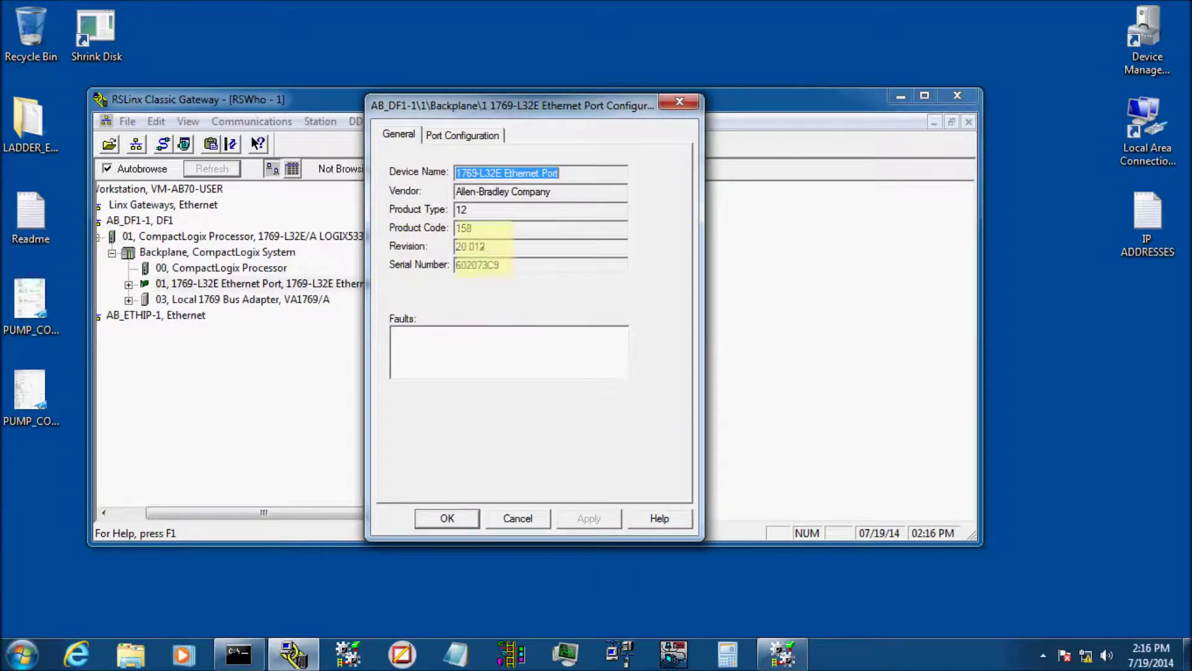
{"action": "left_click", "coordinate": [453, 133]}
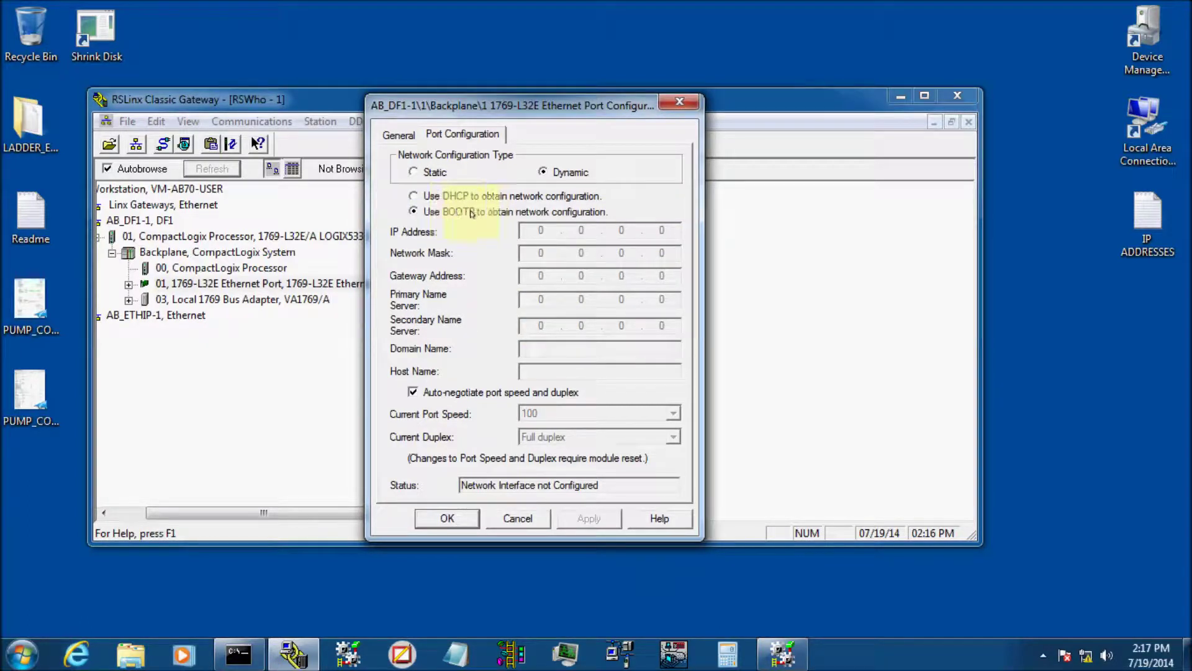
Set the Ethernet port to Static, IP 172.20.20.20, mask 255.255.255.0, and apply
{"action": "left_click", "coordinate": [413, 173]}
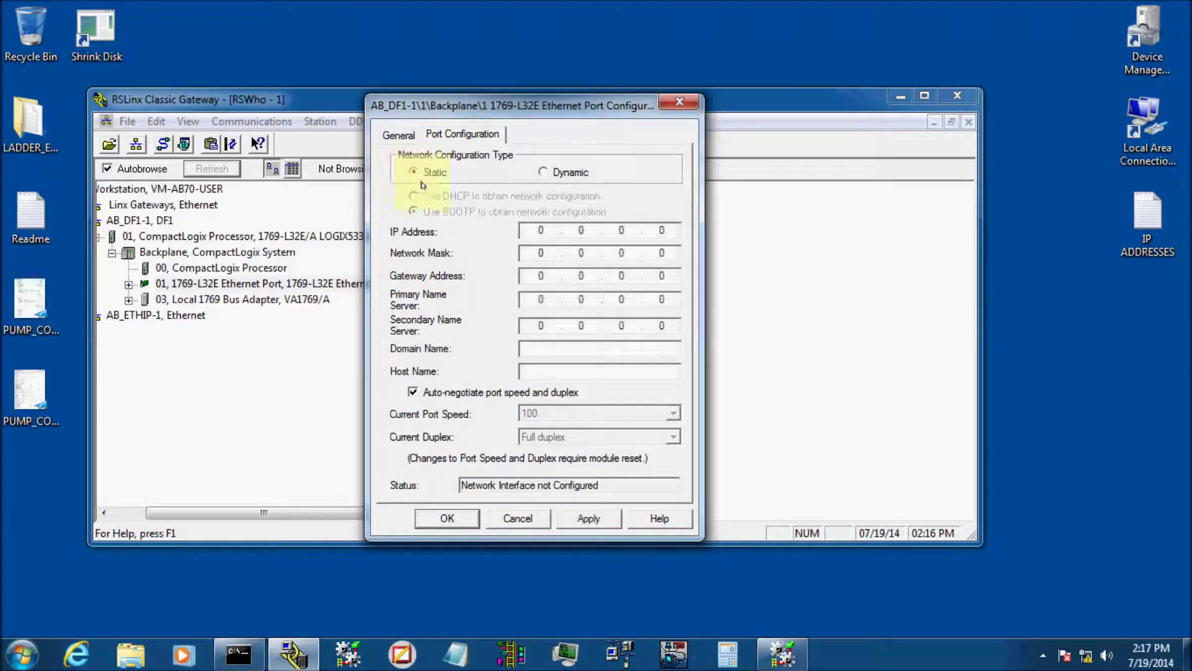
{"action": "left_click", "coordinate": [543, 230]}
{"action": "type", "text": "172.20."}
{"action": "left_click", "coordinate": [549, 254]}
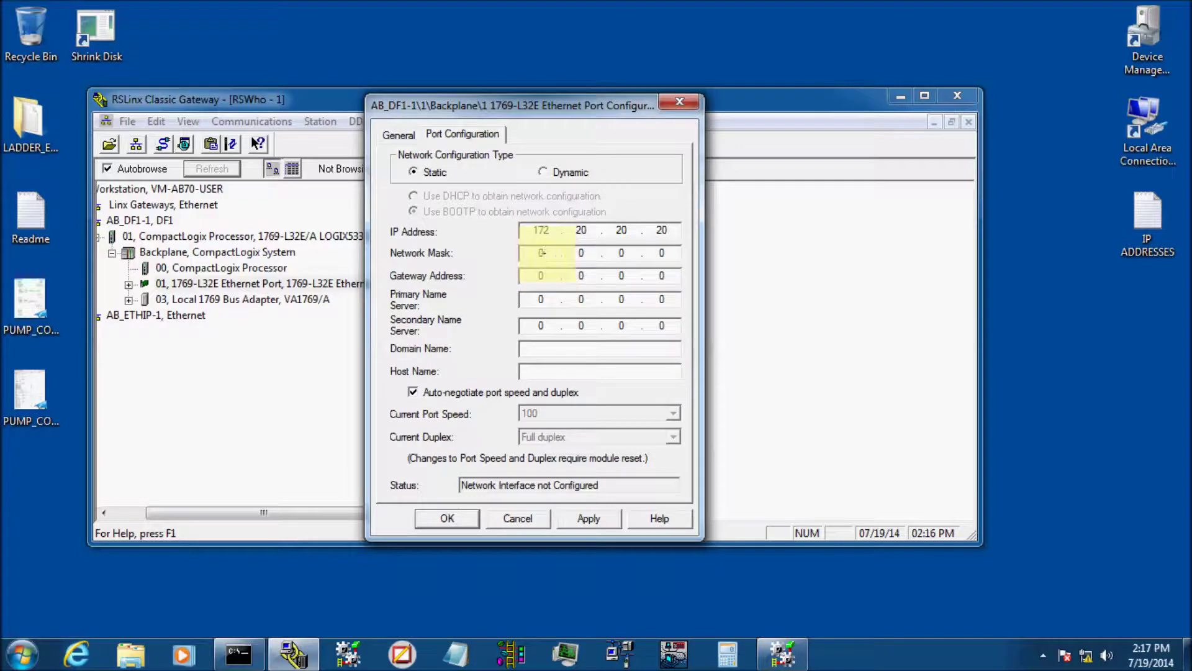
{"action": "type", "text": "255.255.255"}
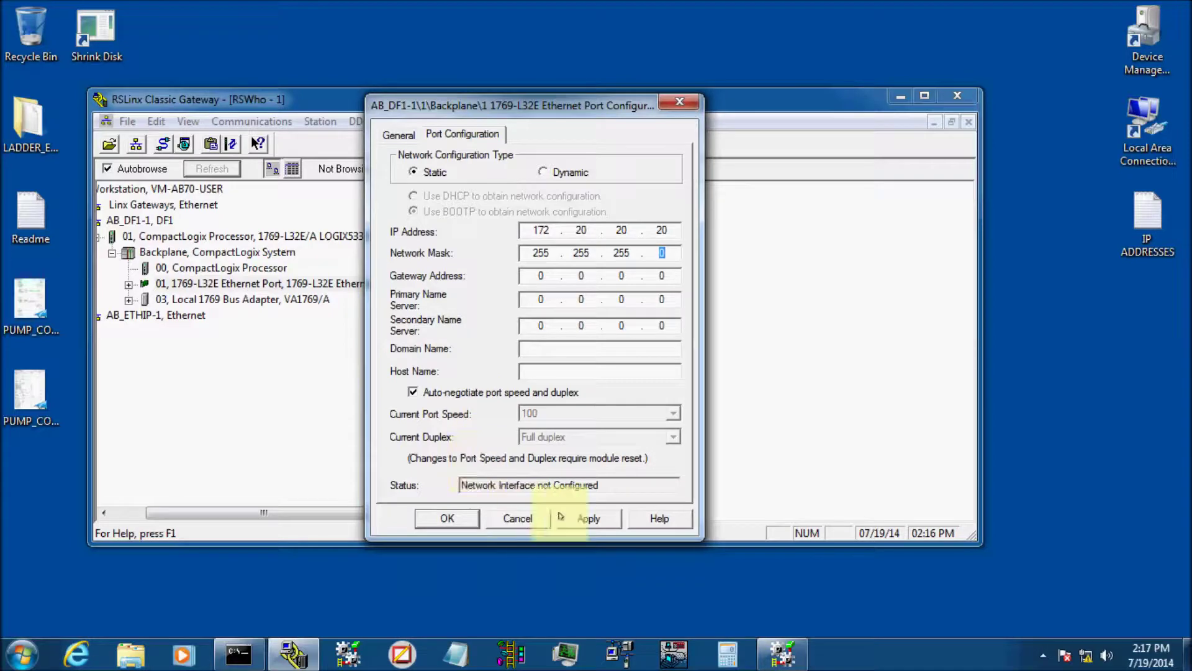
{"action": "left_click", "coordinate": [593, 519]}
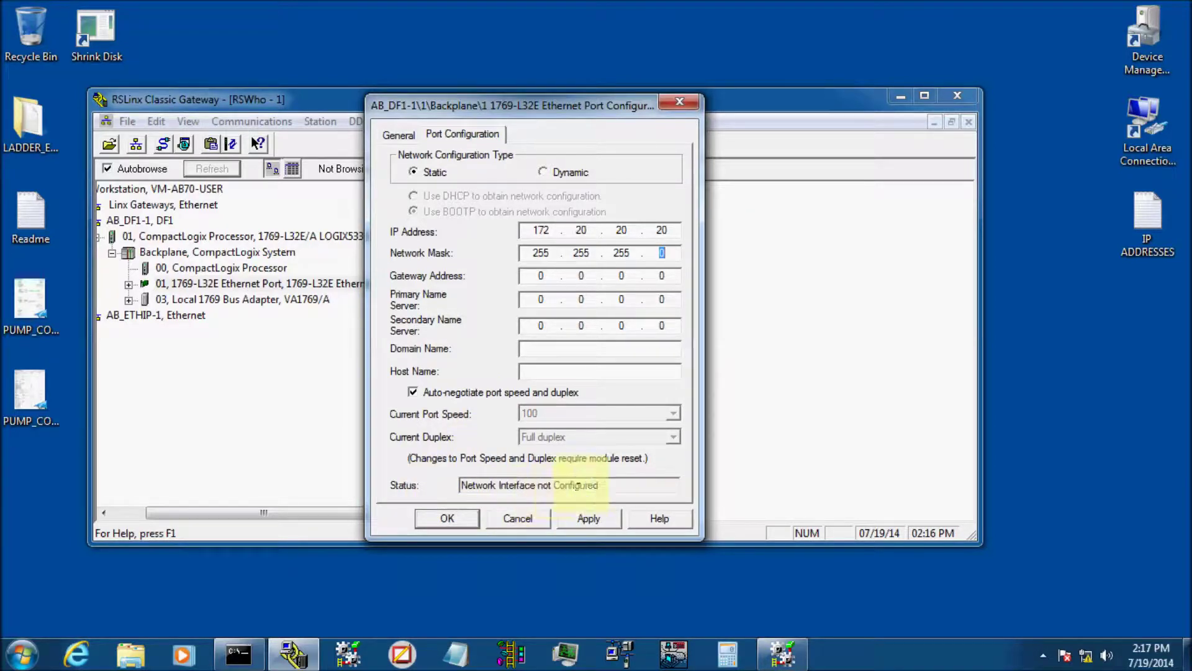
{"action": "left_click_drag", "start_coordinate": [575, 487], "coordinate": [417, 469]}
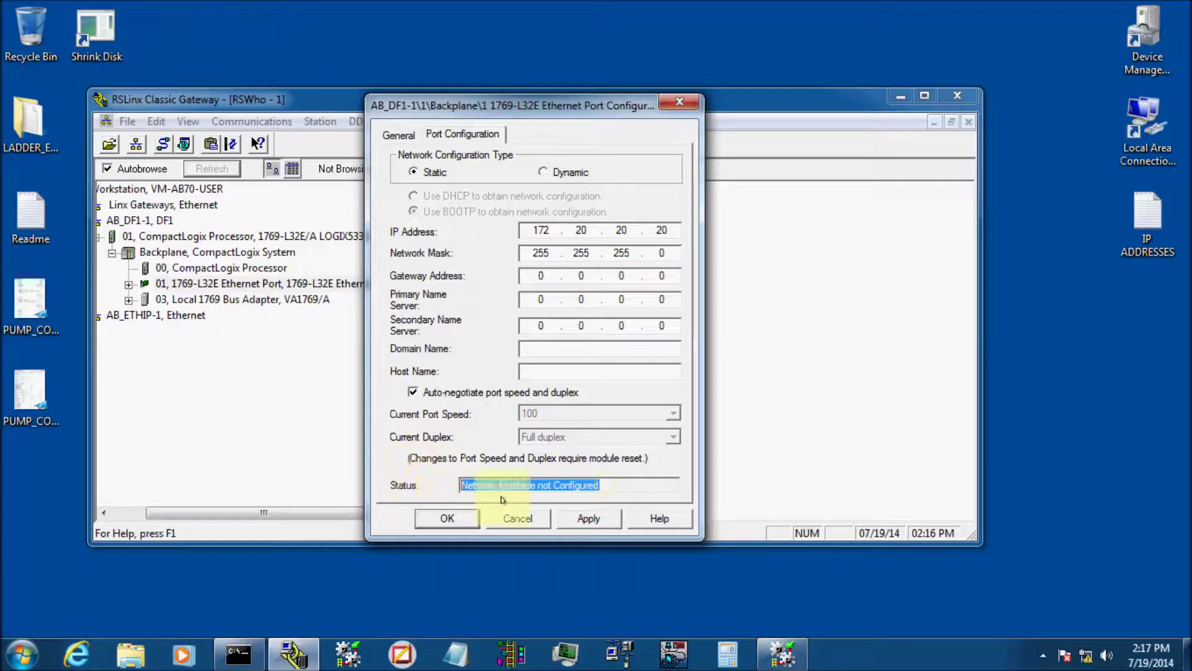
{"action": "left_click", "coordinate": [590, 519]}
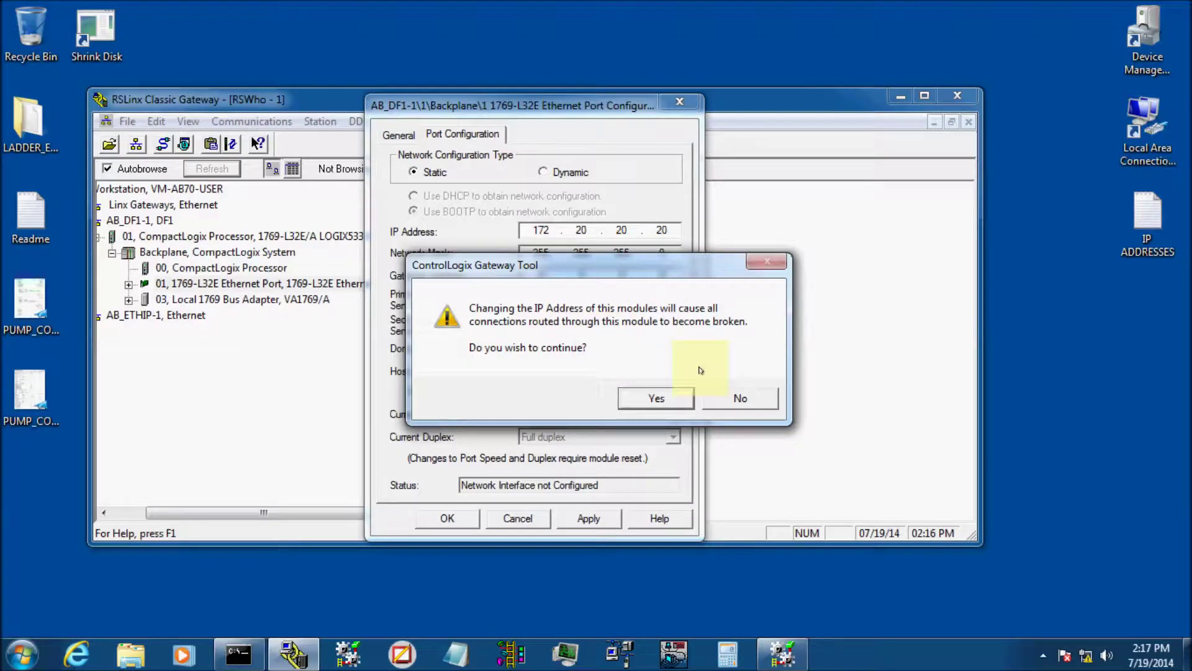
Confirm the IP address change twice and close the Ethernet port configuration
{"action": "left_click", "coordinate": [655, 398]}
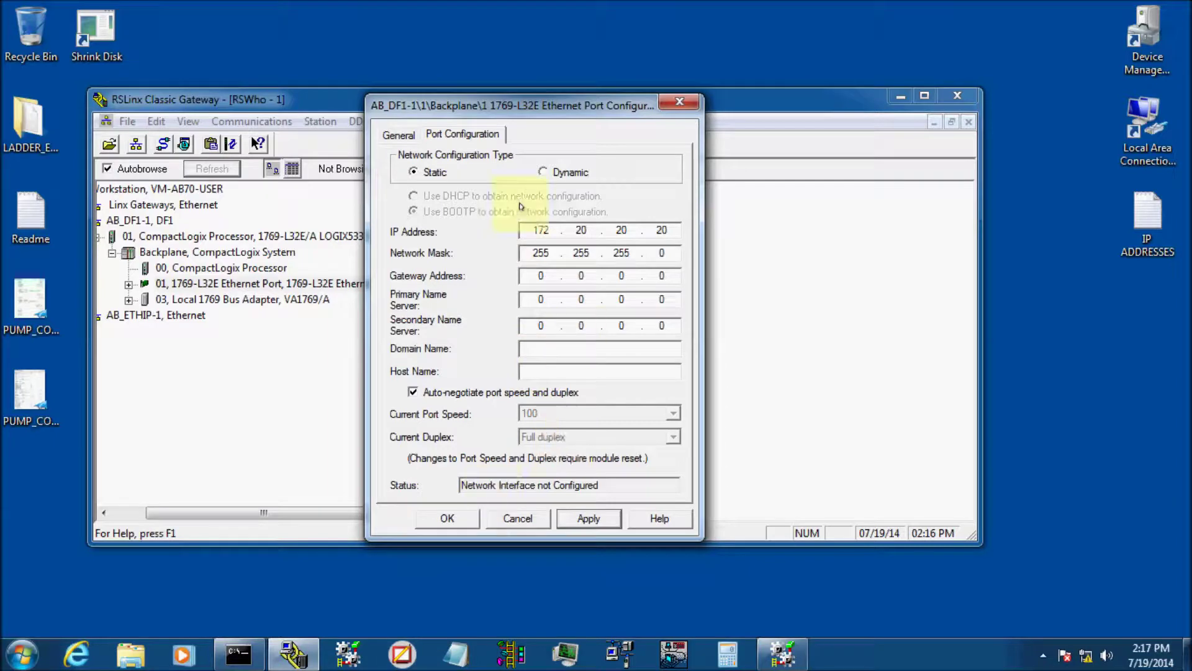
{"action": "left_click", "coordinate": [448, 519]}
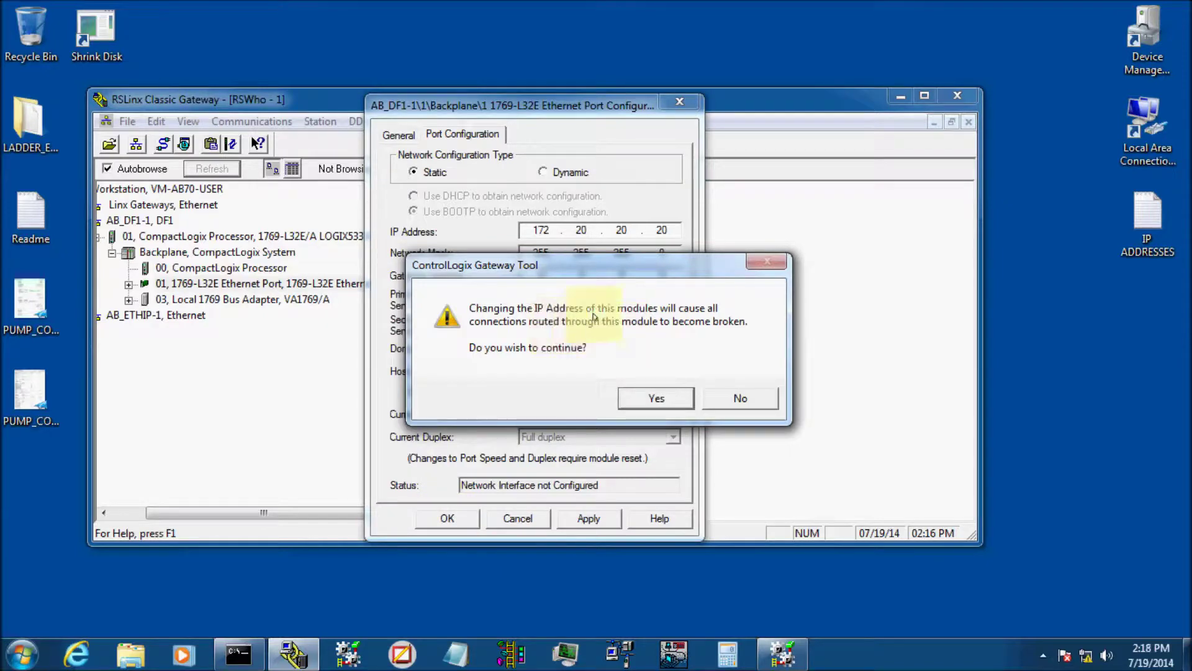
{"action": "left_click", "coordinate": [658, 398]}
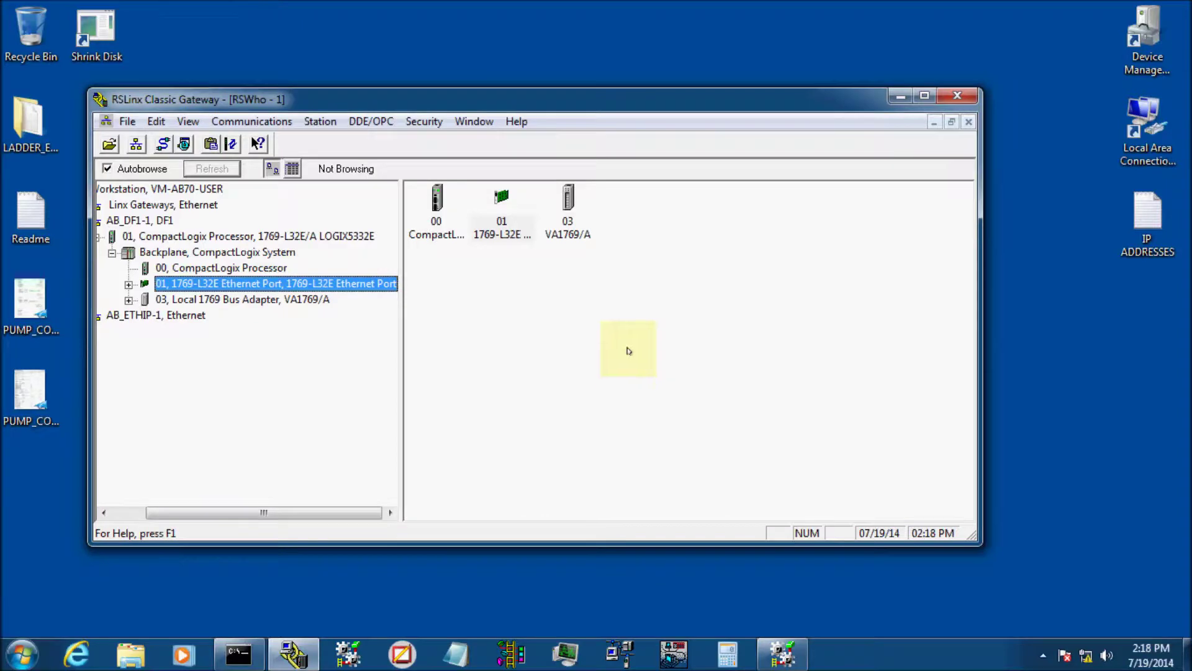
{"action": "left_click", "coordinate": [236, 652]}
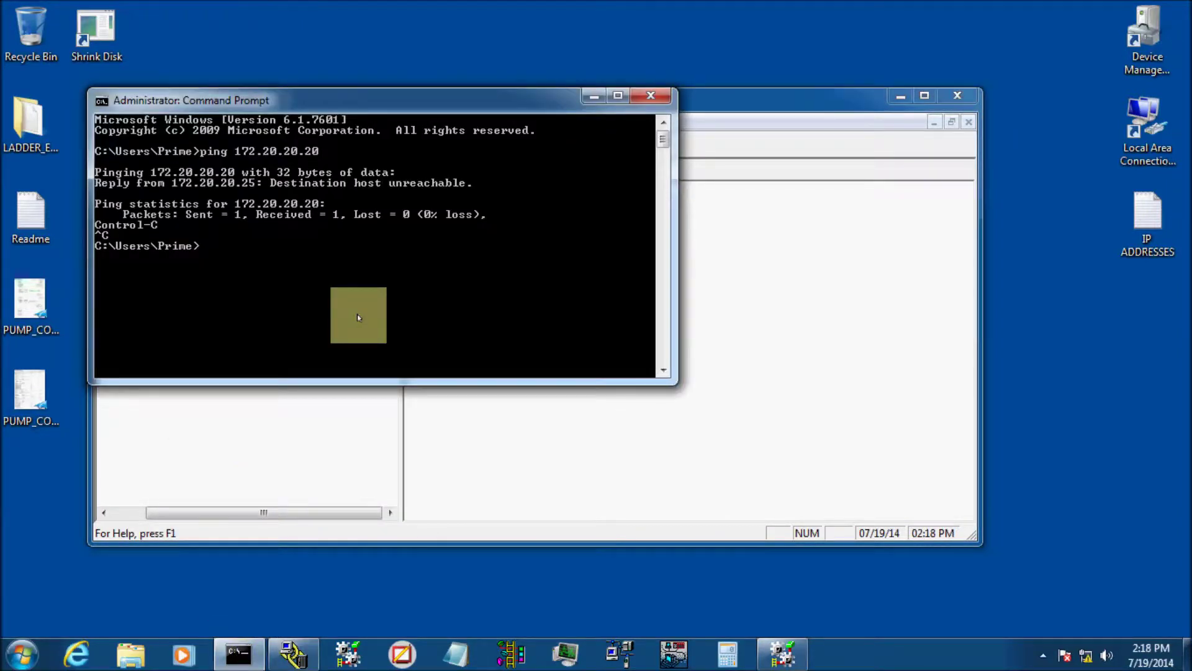
Ping 172.20.20.20 from Command Prompt, confirming 4 of 4 replies, then return to RSLogix 5000
{"action": "type", "text": "ping 172.20.20.20"}
{"action": "key", "text": "Return"}
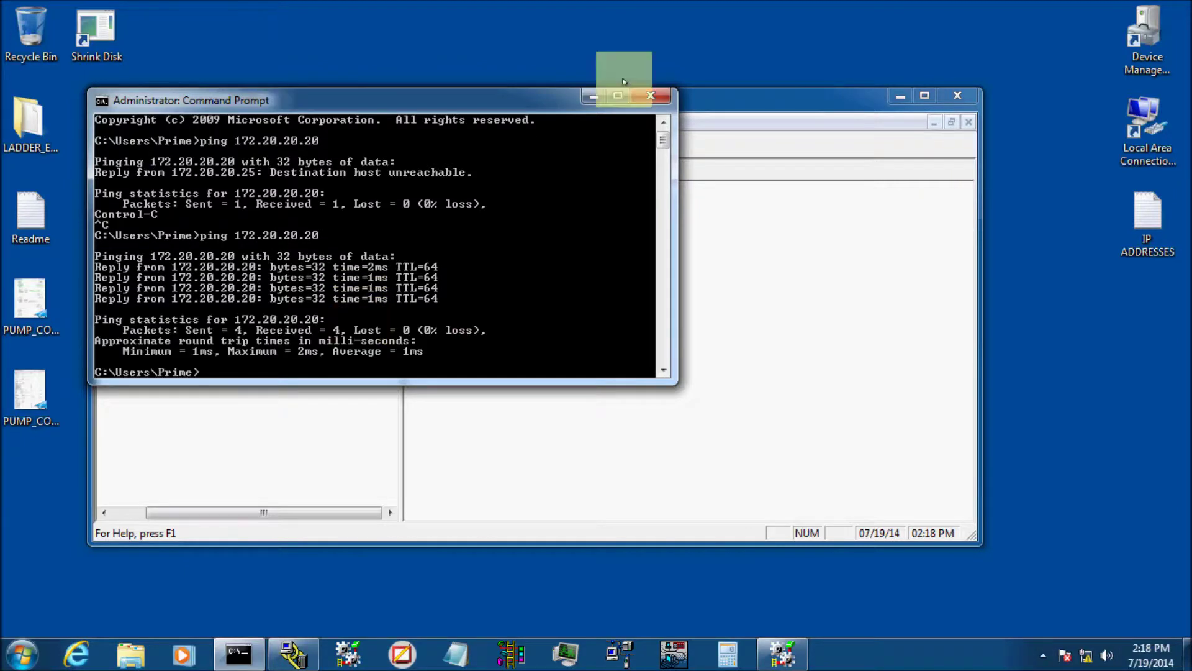
{"action": "left_click", "coordinate": [595, 97]}
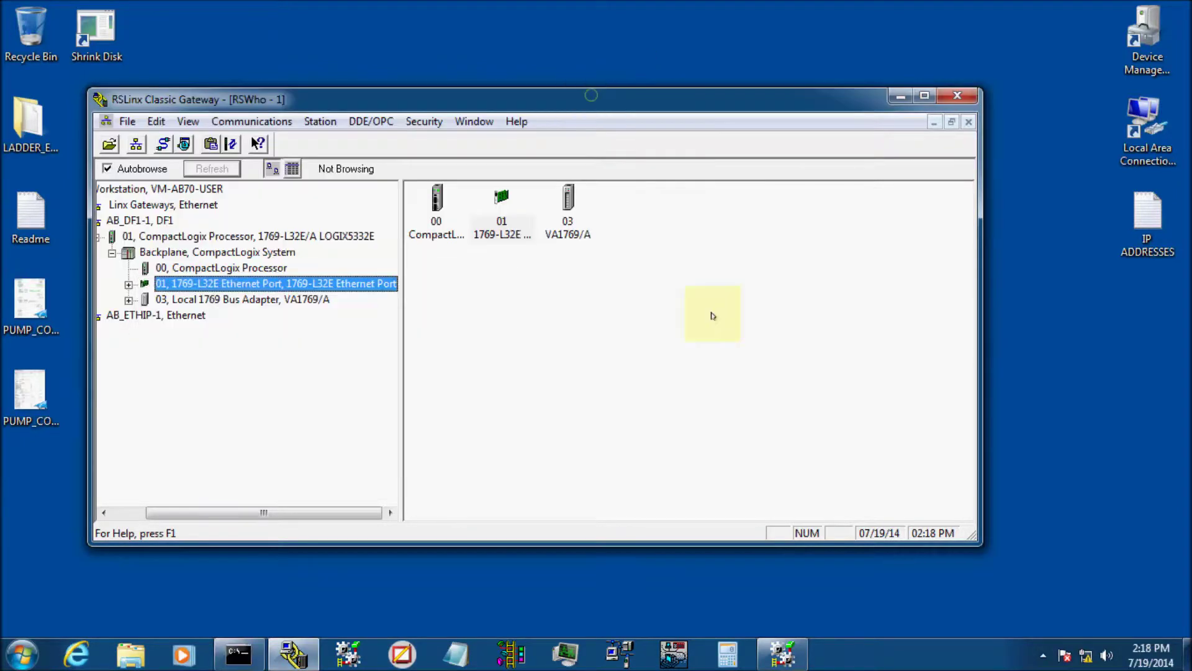
{"action": "left_click", "coordinate": [789, 654]}
{"action": "left_click", "coordinate": [604, 469]}
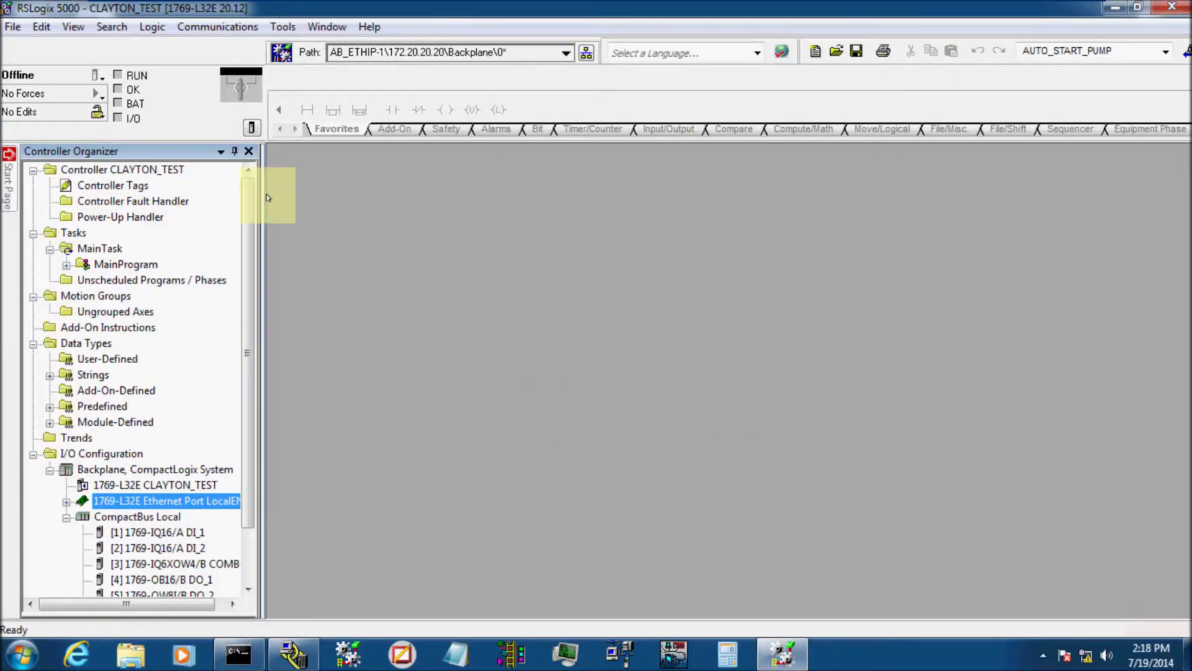
Use Who Active to reach the 1769-L32E at 172.20.20.20 via AB_ETHIP-1 and go online
{"action": "left_click", "coordinate": [217, 27]}
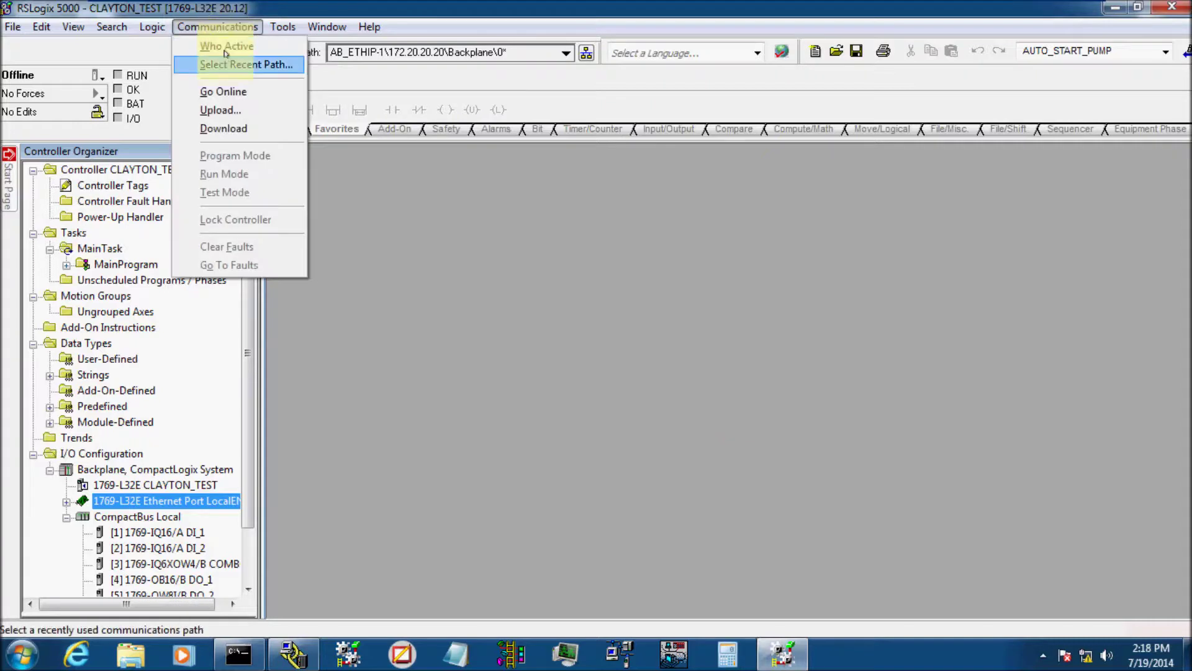
{"action": "left_click", "coordinate": [226, 47]}
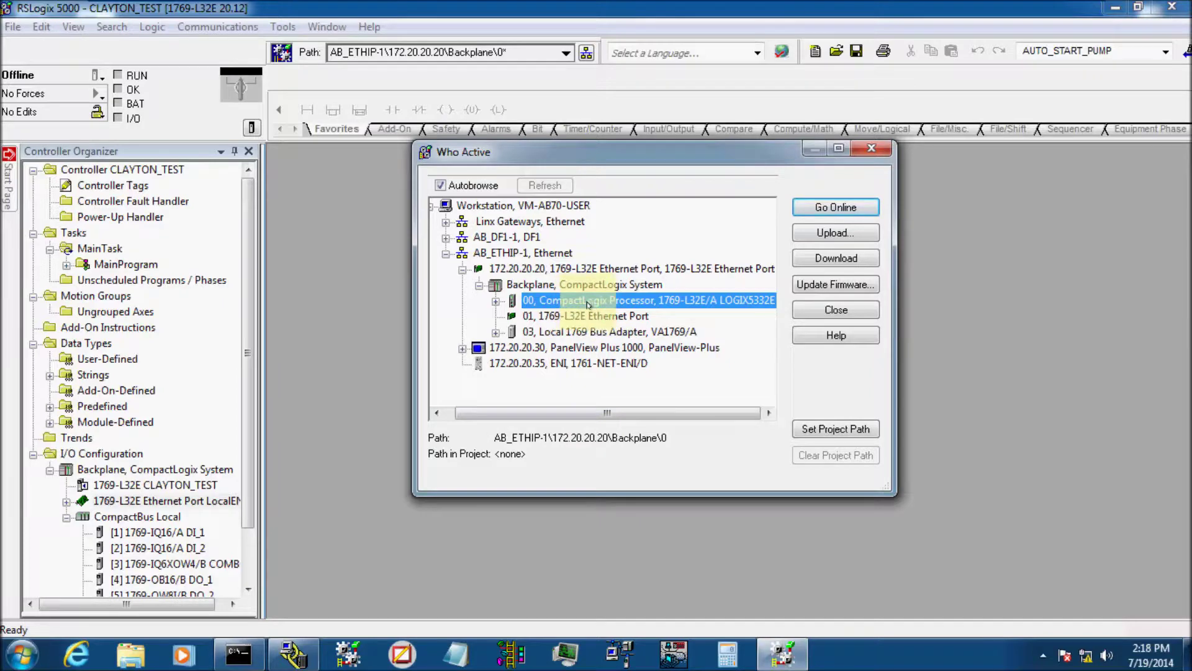
{"action": "left_click", "coordinate": [844, 207]}
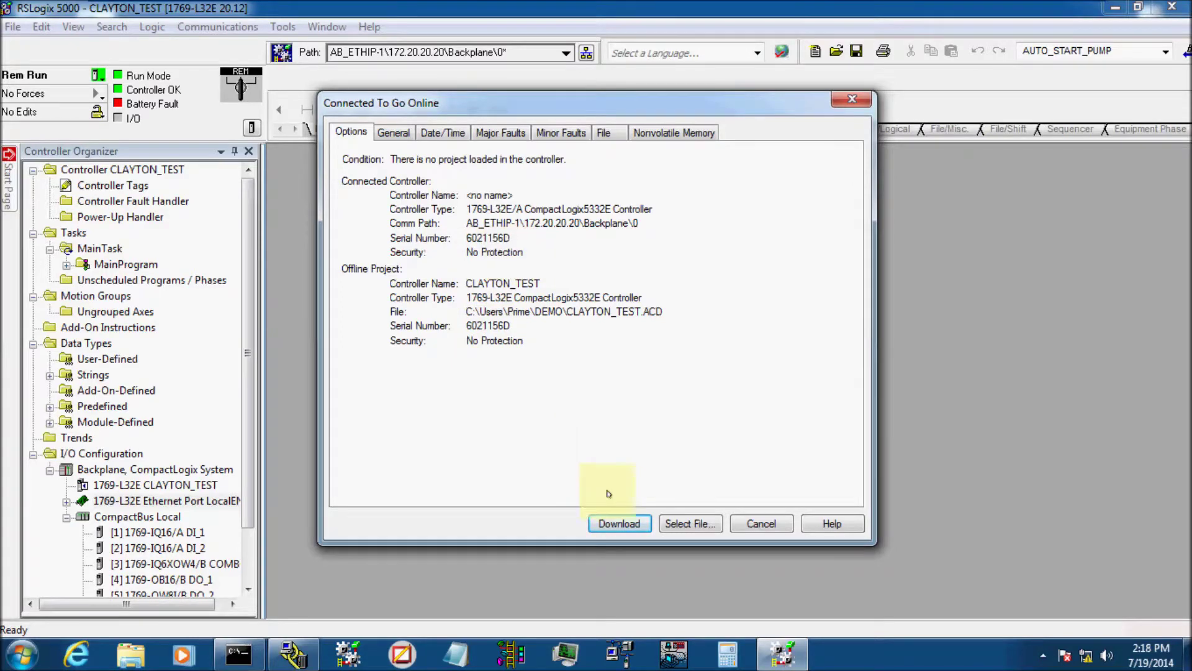
Download CLAYTON_TEST to the 1769-L32E controller and keep it in Remote Program mode
{"action": "left_click", "coordinate": [618, 523]}
{"action": "left_click", "coordinate": [521, 469]}
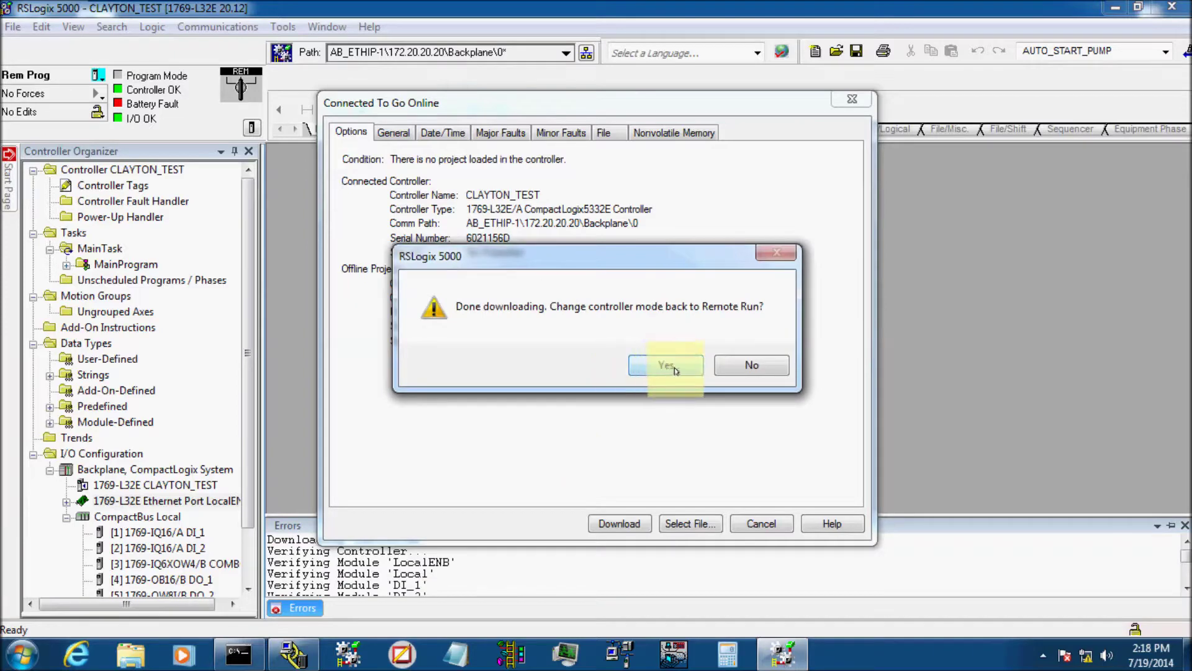
{"action": "left_click", "coordinate": [752, 366]}
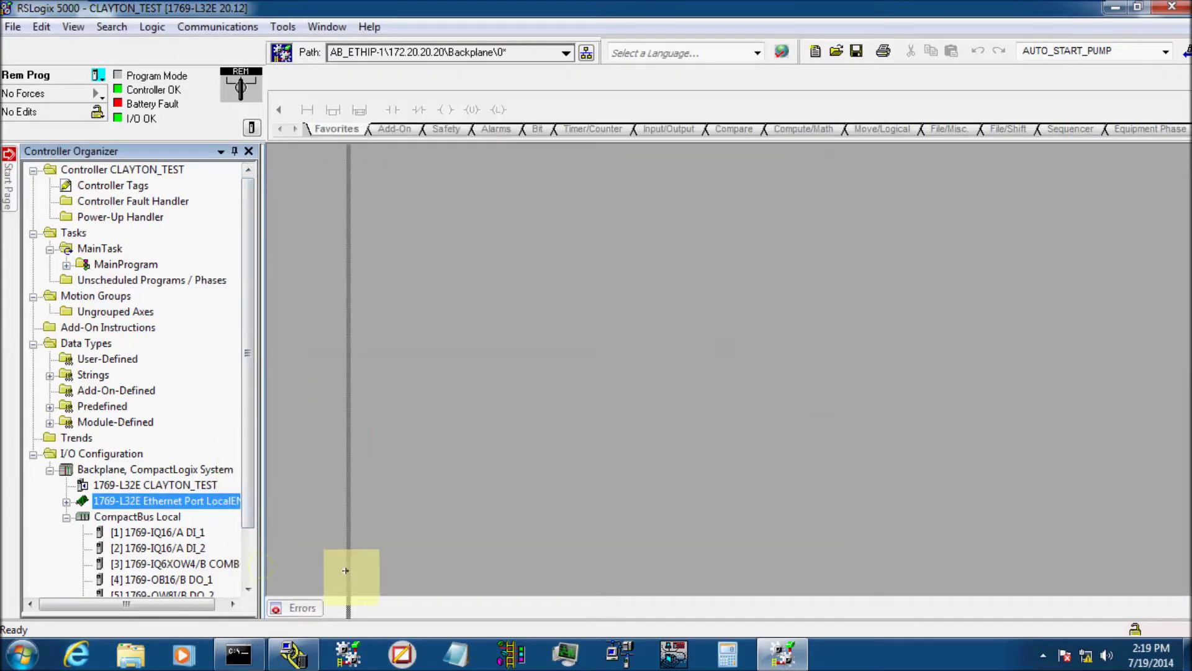
{"action": "left_click_drag", "start_coordinate": [345, 570], "coordinate": [349, 570]}
Check that the LocalENB port shows IP 172.20.20.20 and subnet 255.255.255.0, then minimize RSLogix 5000
{"action": "right_click", "coordinate": [155, 503]}
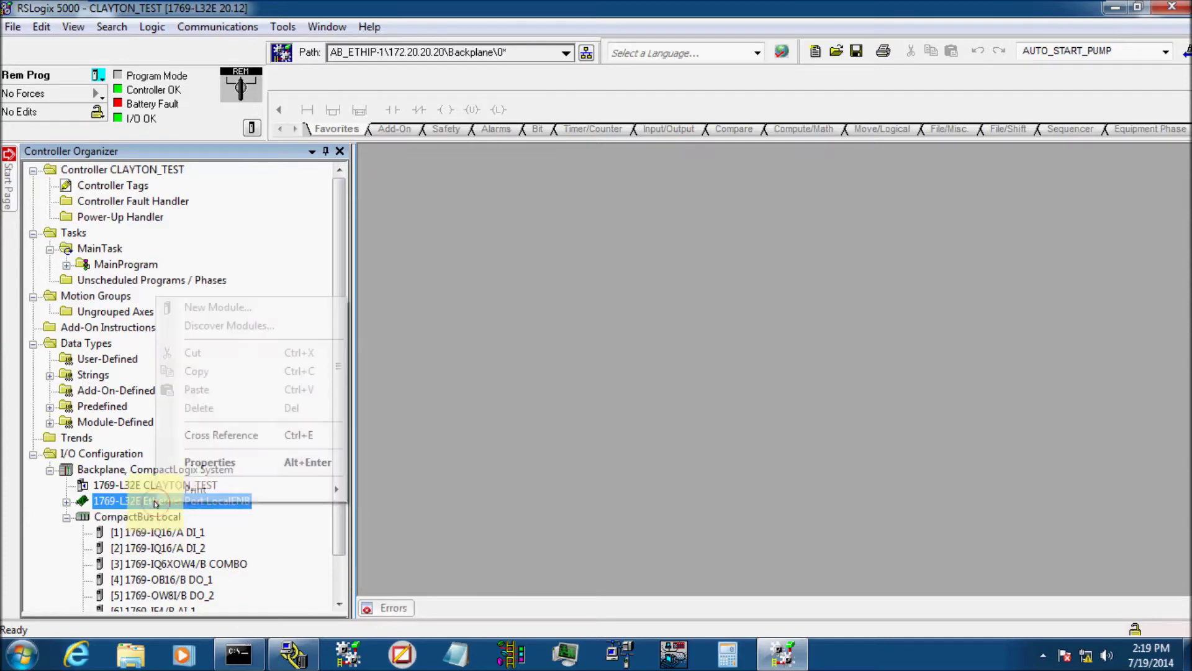
{"action": "left_click", "coordinate": [214, 464]}
{"action": "left_click", "coordinate": [639, 182]}
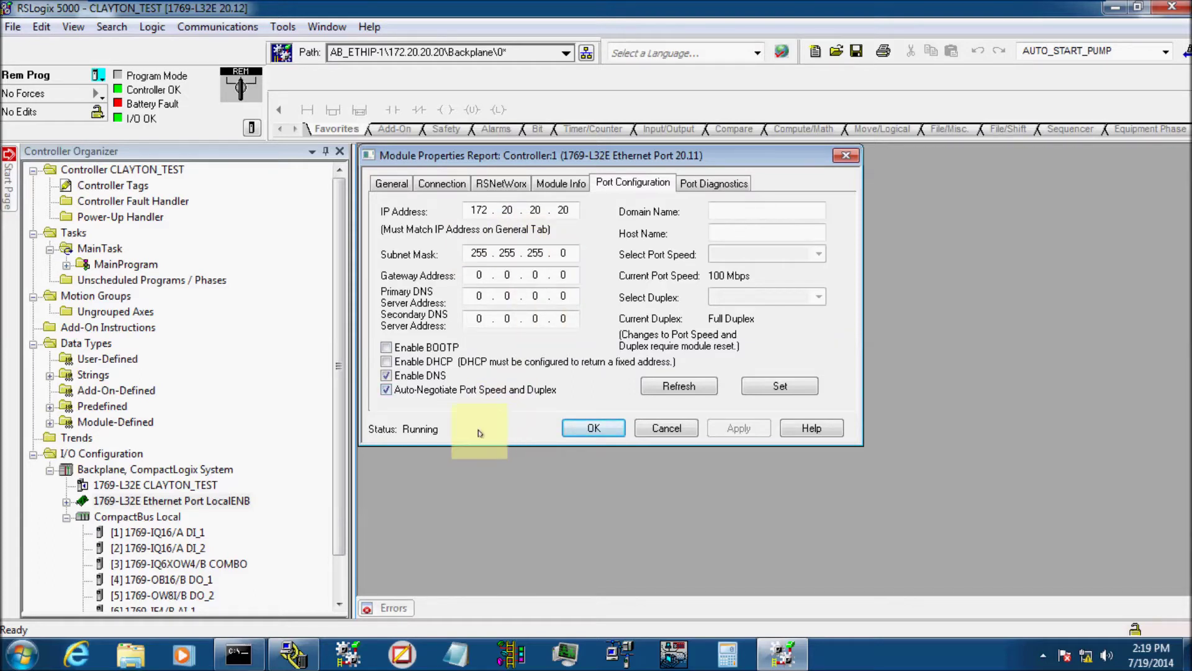
{"action": "left_click", "coordinate": [603, 429]}
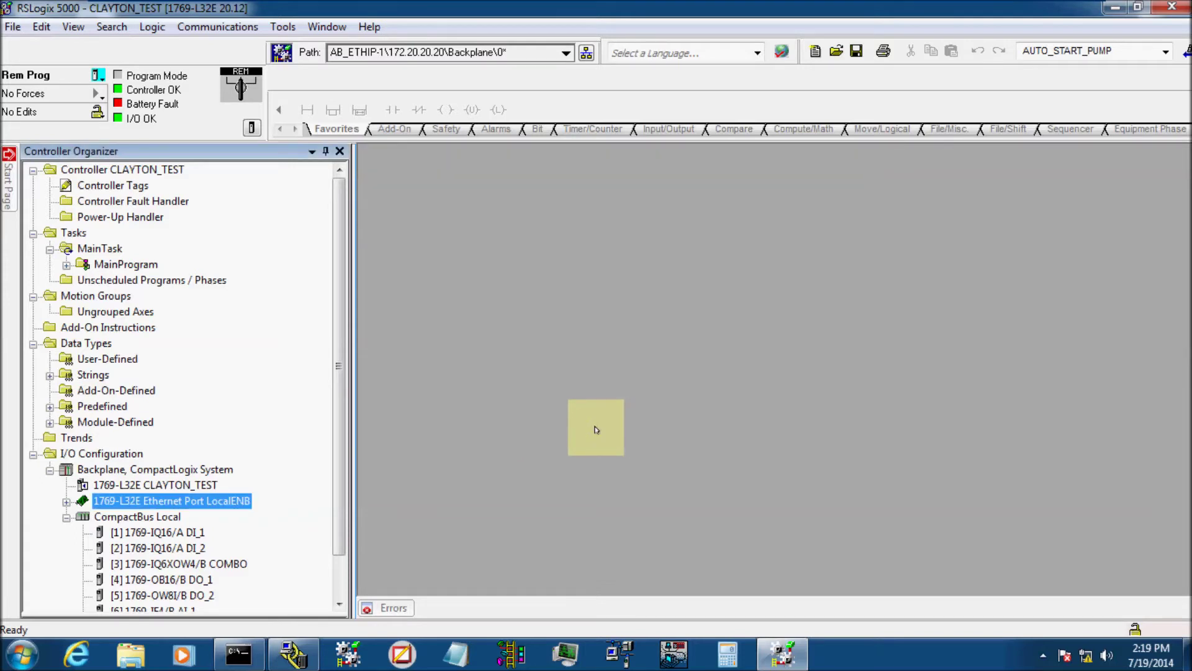
{"action": "left_click", "coordinate": [1109, 8]}
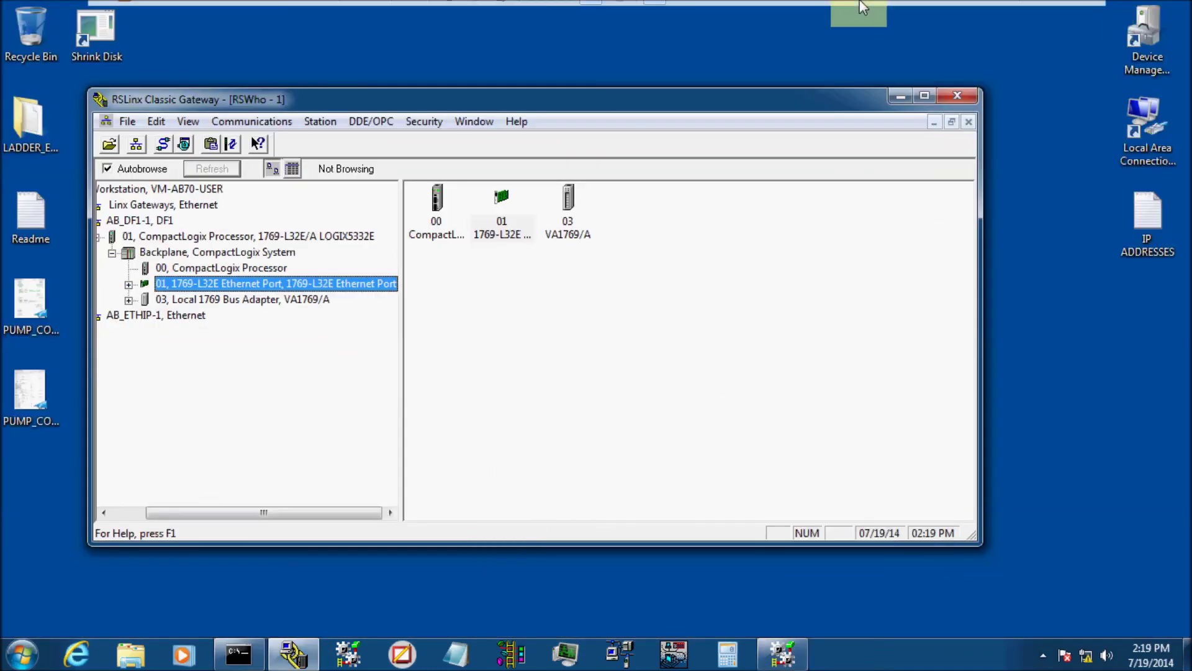